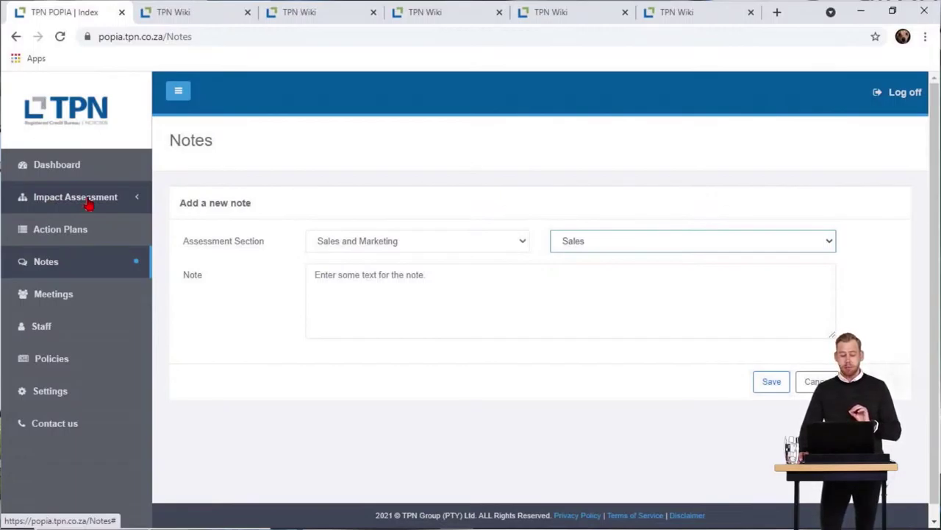
Open the Sales review within the Sales and Marketing indicators of the Impact Assessment overview
left_click(87, 202)
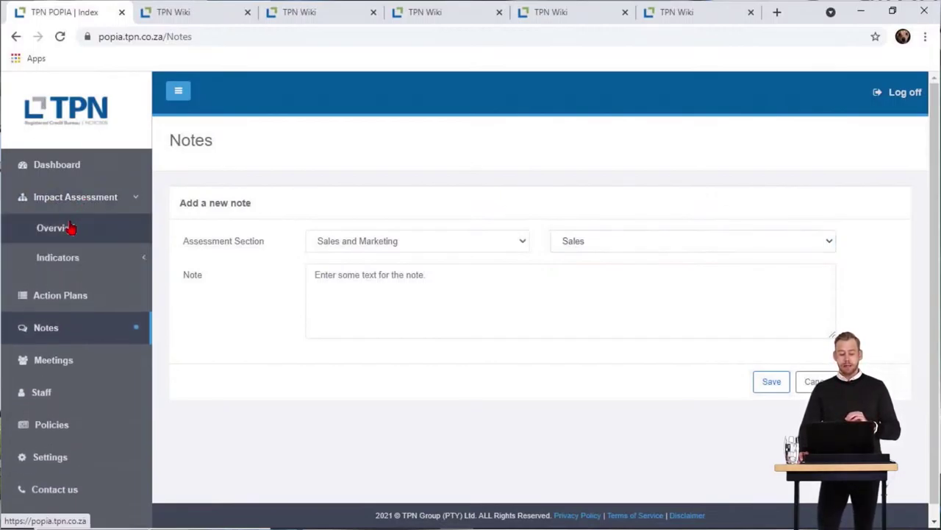
left_click(68, 231)
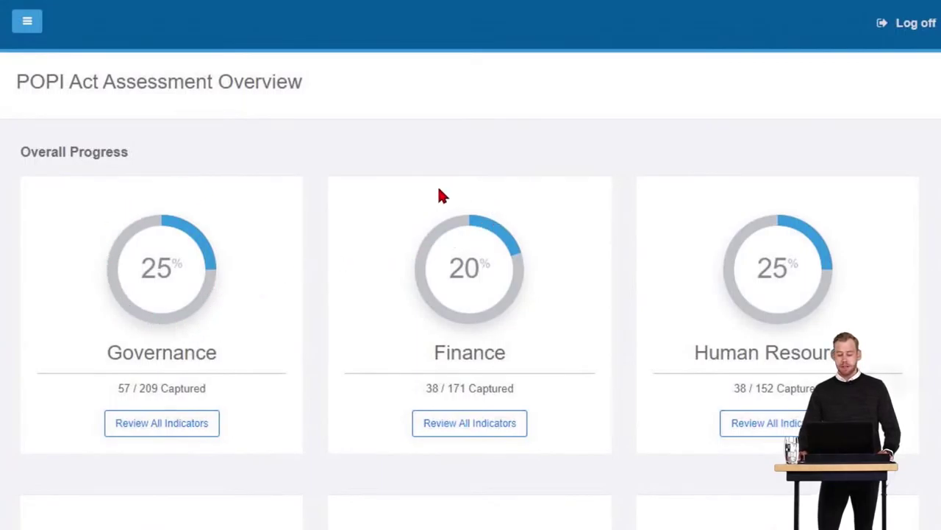
scroll(552, 300, "down", 5)
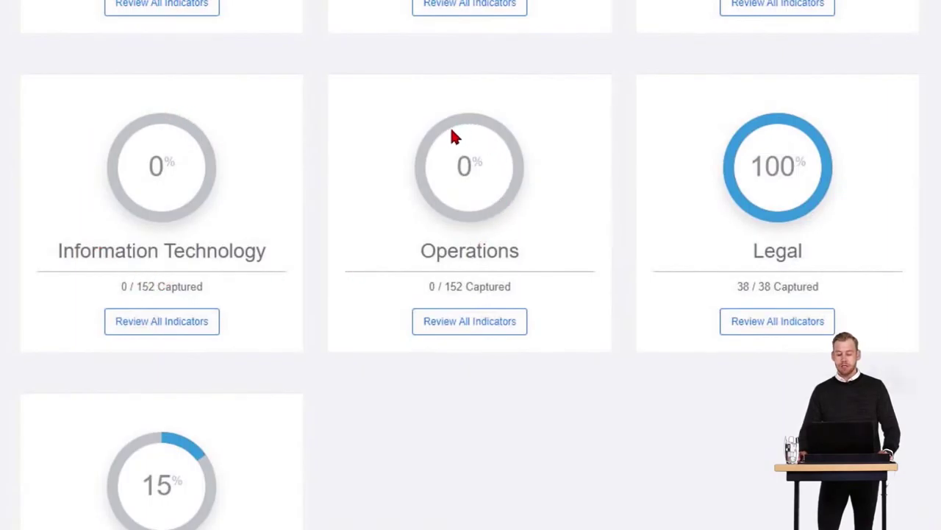
scroll(290, 338, "down", 3)
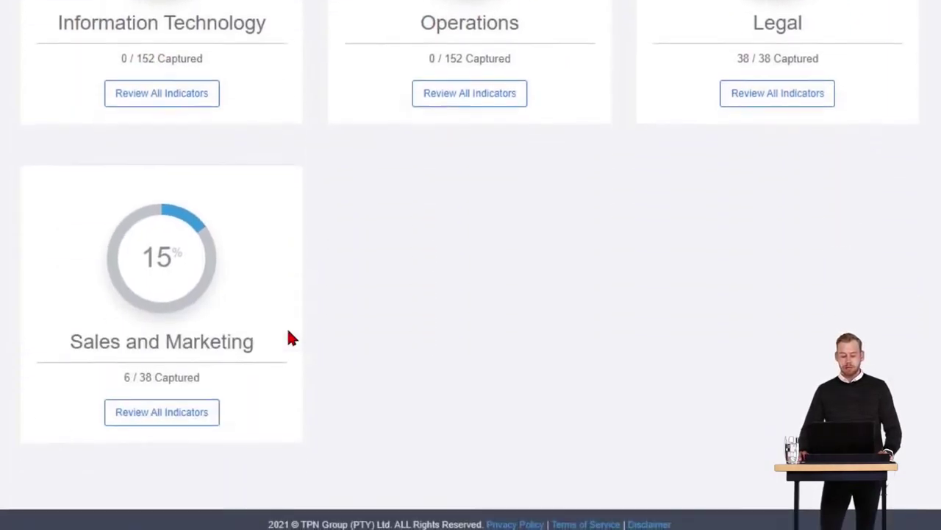
left_click(161, 415)
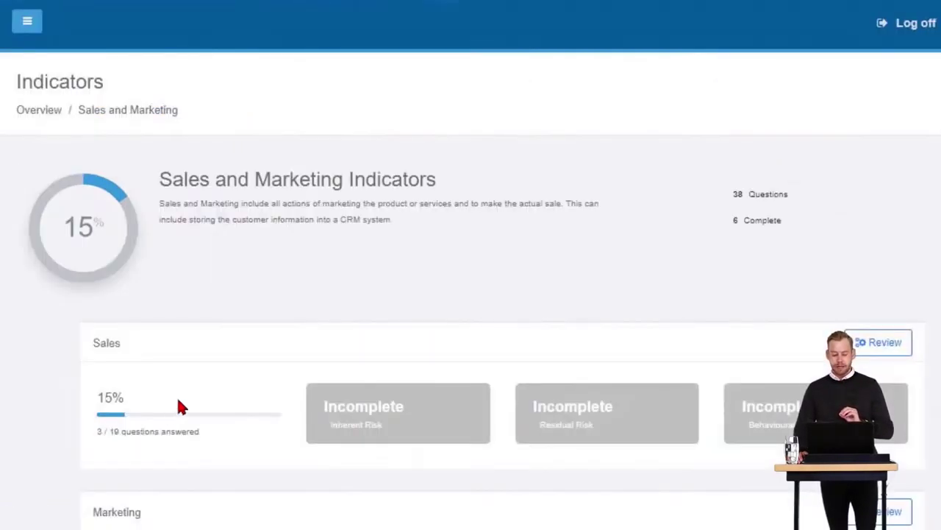
scroll(301, 234, "down", 3)
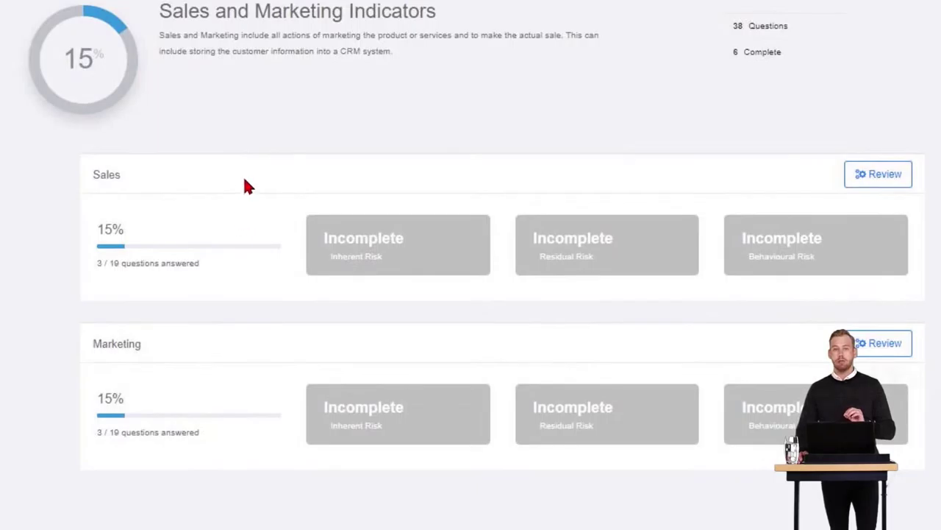
left_click(861, 181)
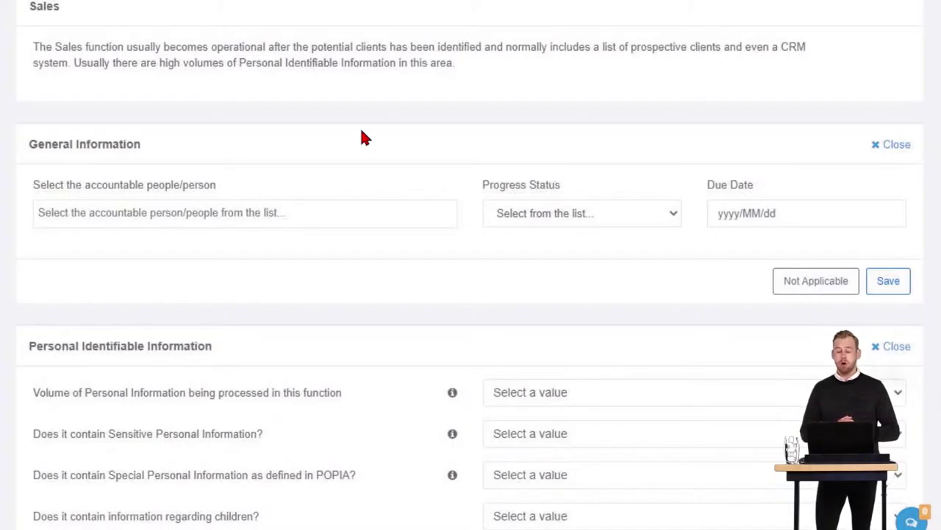
Complete and save the Sales General Information with an accountable person, progress status Assigned and due date 2021/05/11
left_click(296, 206)
left_click(167, 243)
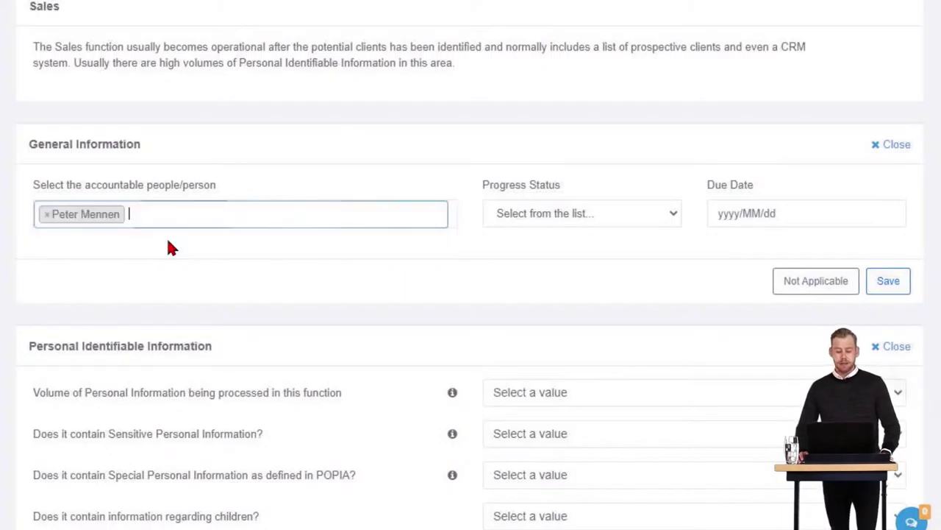
left_click(596, 215)
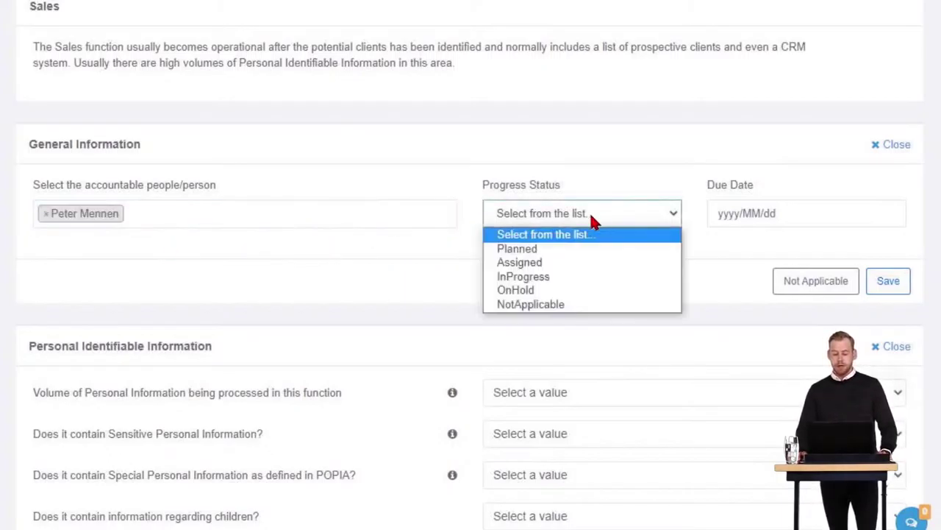
left_click(489, 263)
left_click(818, 211)
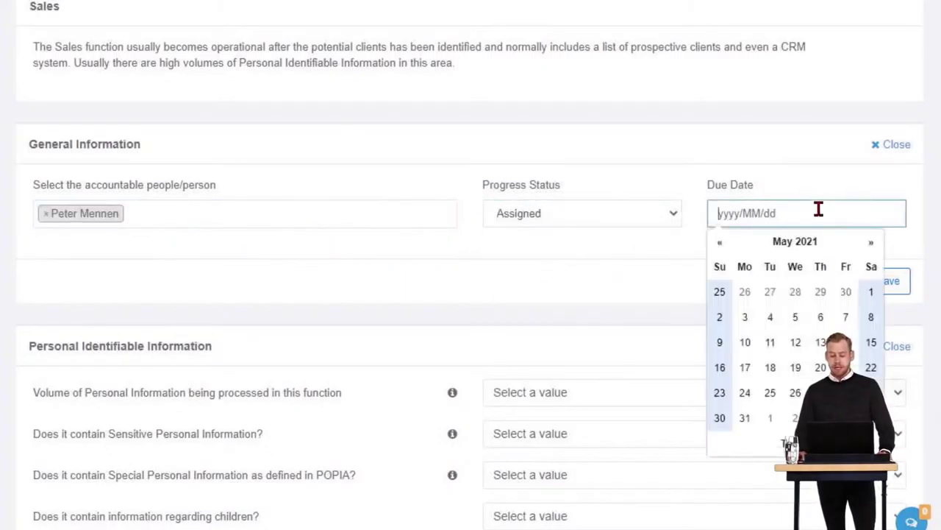
left_click(771, 345)
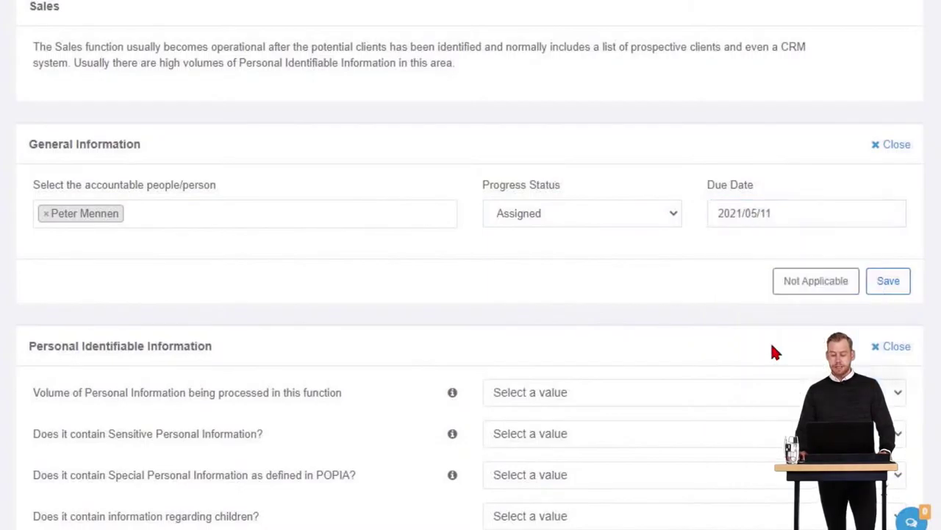
left_click(890, 287)
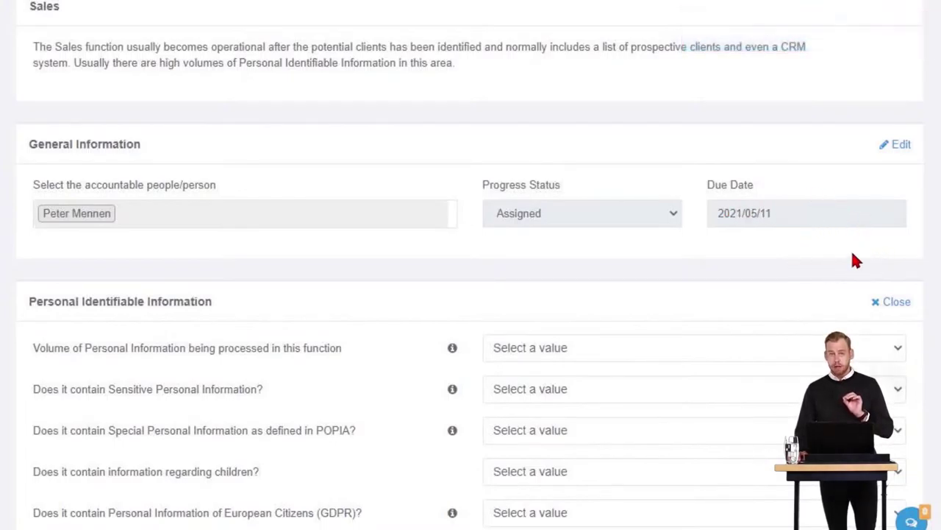
left_click(896, 145)
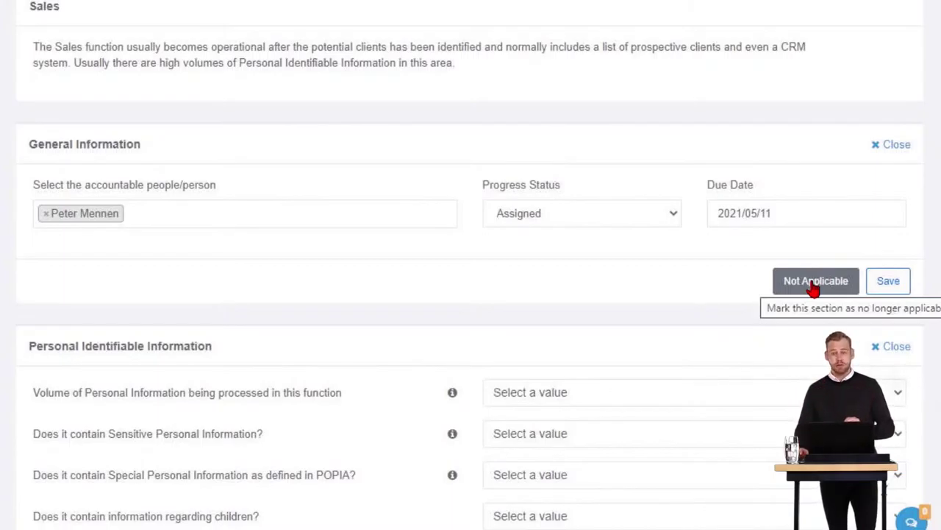
left_click(891, 288)
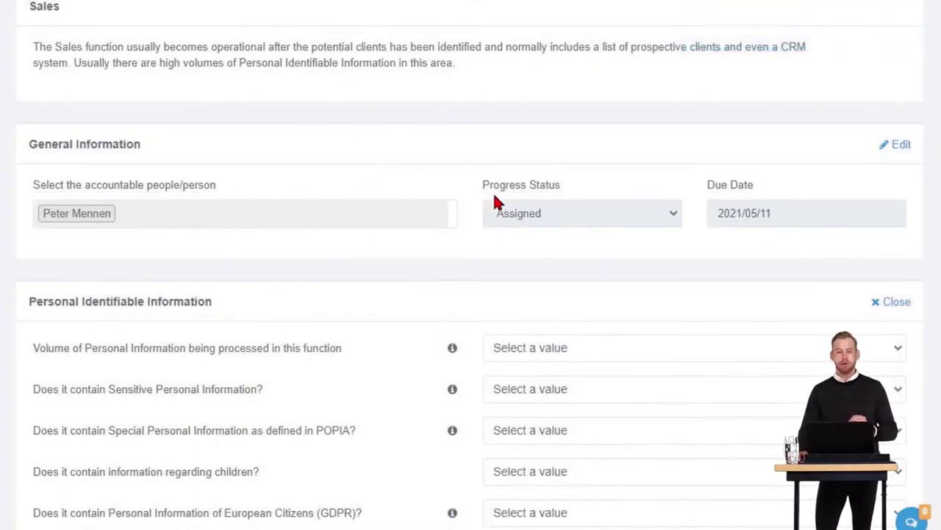
Under Personal Identifiable Information, set the volume of Personal Information to High and answer Yes for Sensitive Personal Information
scroll(427, 167, "down", 2)
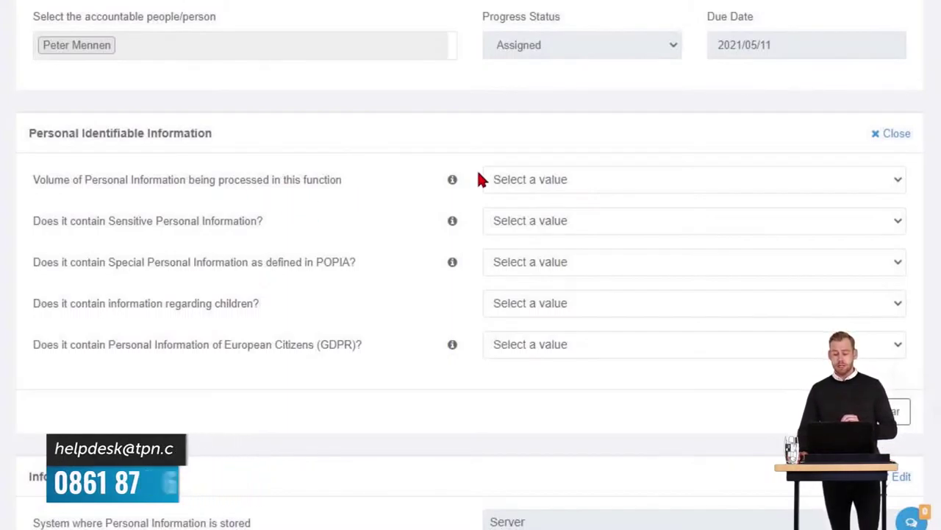
left_click(576, 184)
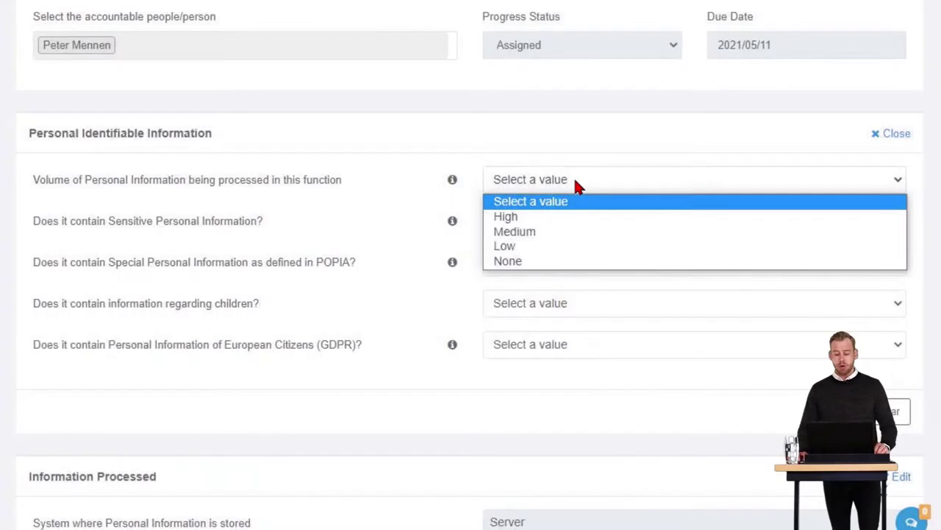
left_click(532, 218)
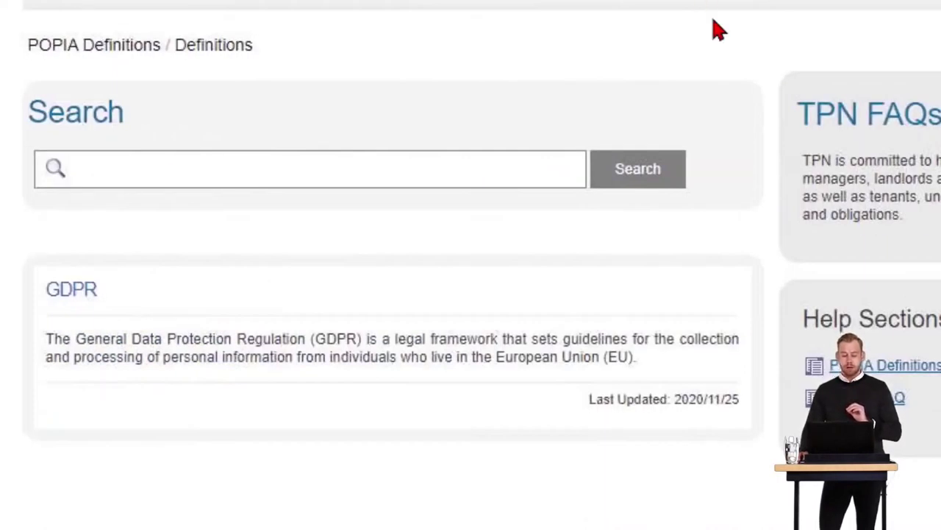
scroll(759, 80, "down", 2)
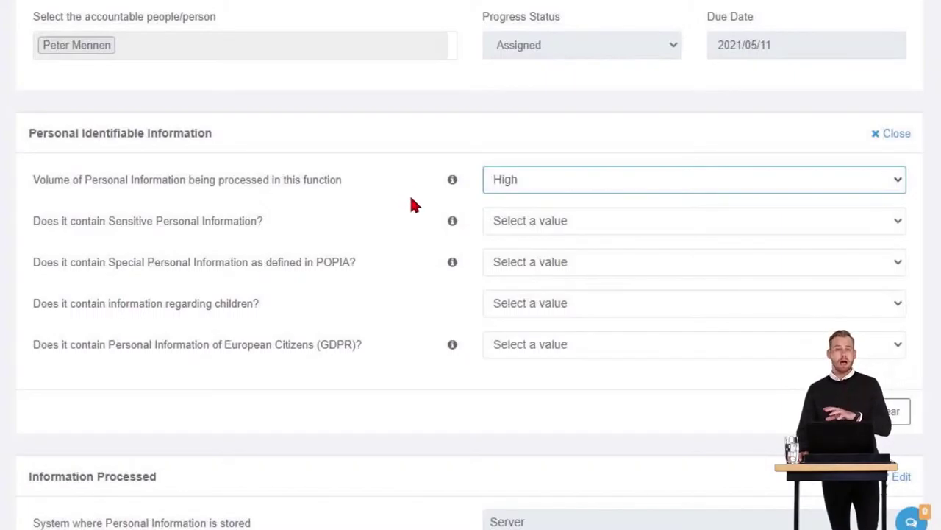
left_click(534, 228)
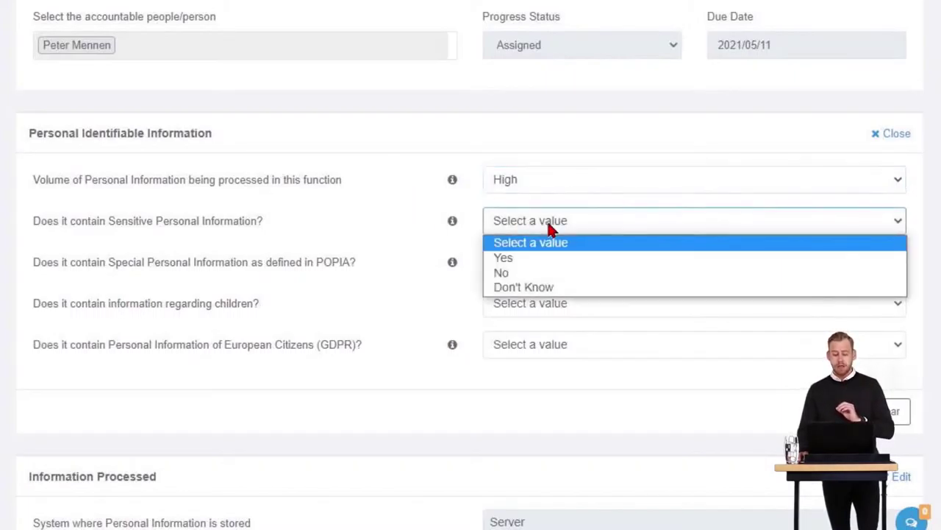
left_click(518, 260)
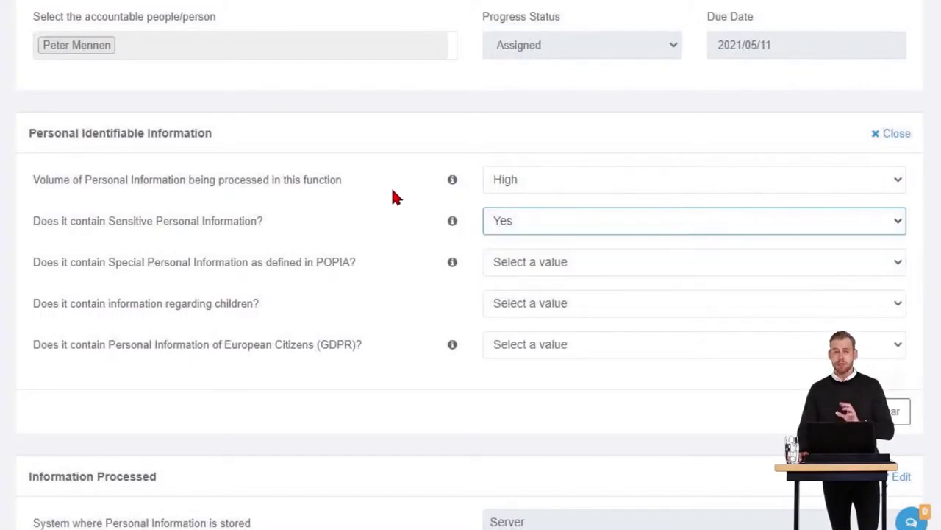
Answer No for Special Personal Information, Yes for information regarding children and Yes for European Citizens (GDPR), and save the section
left_click(571, 266)
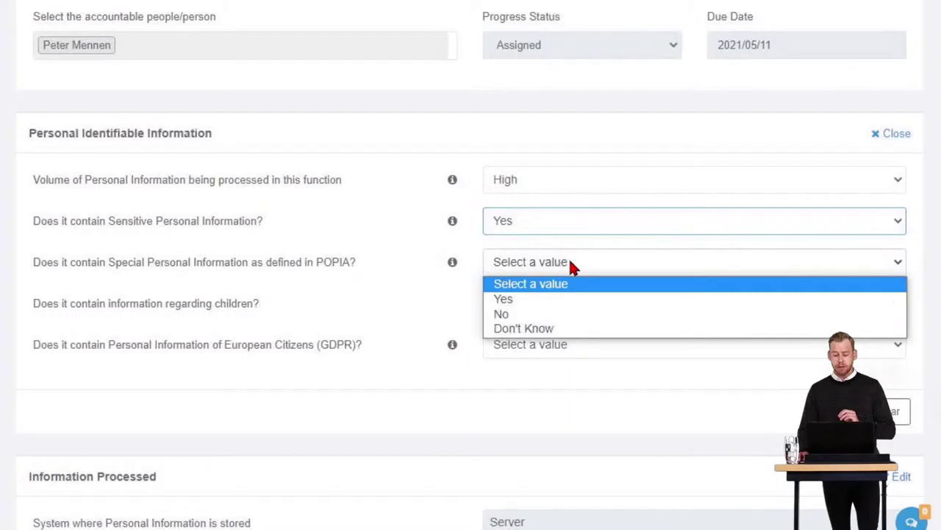
left_click(517, 315)
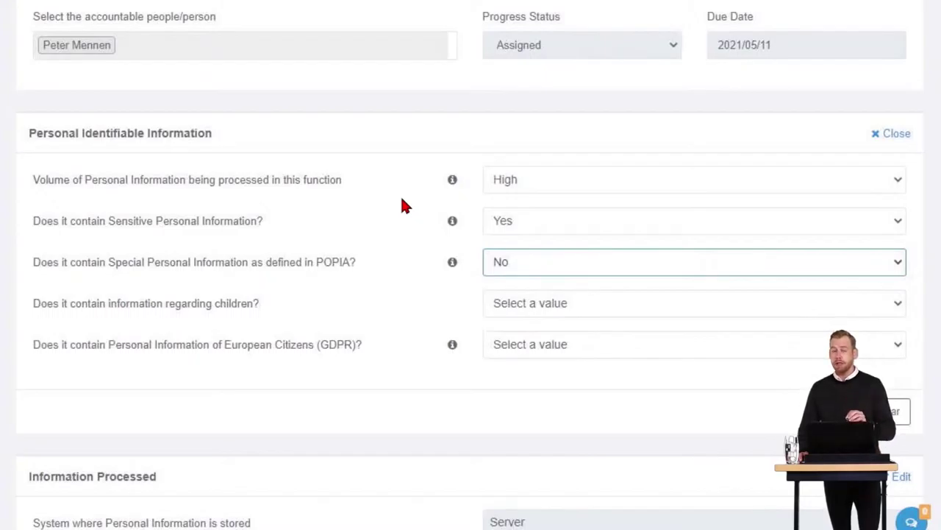
left_click(548, 307)
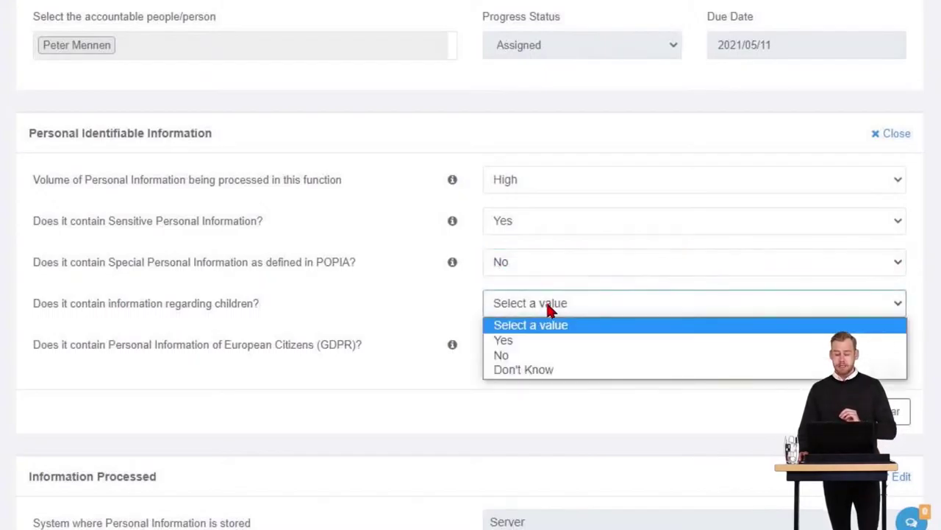
left_click(513, 344)
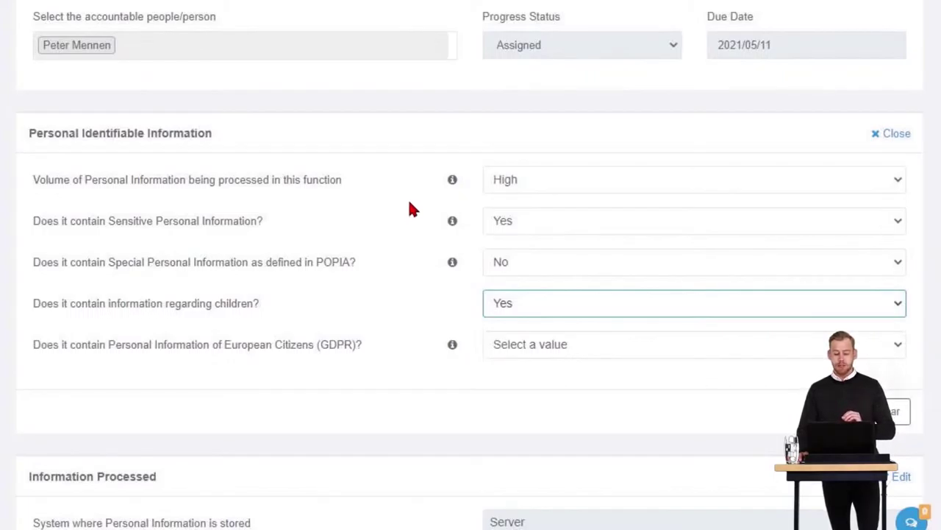
left_click(540, 348)
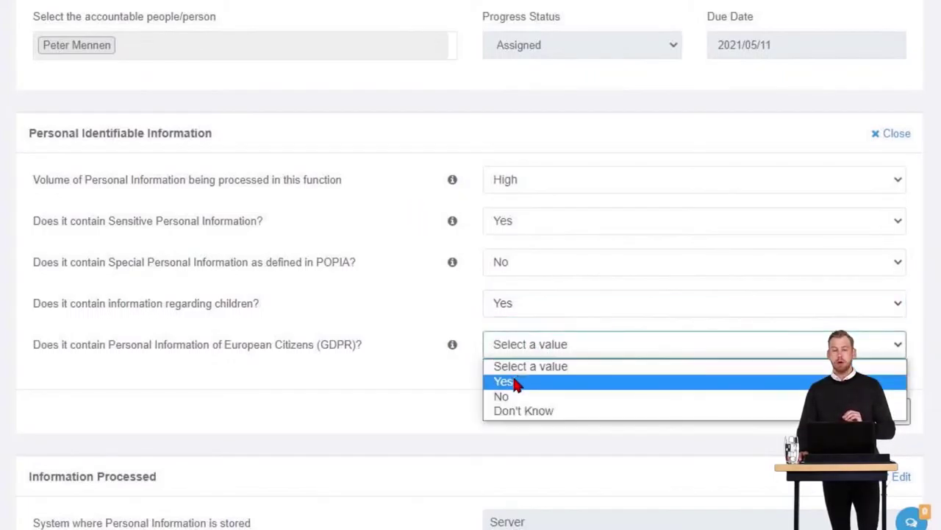
left_click(505, 381)
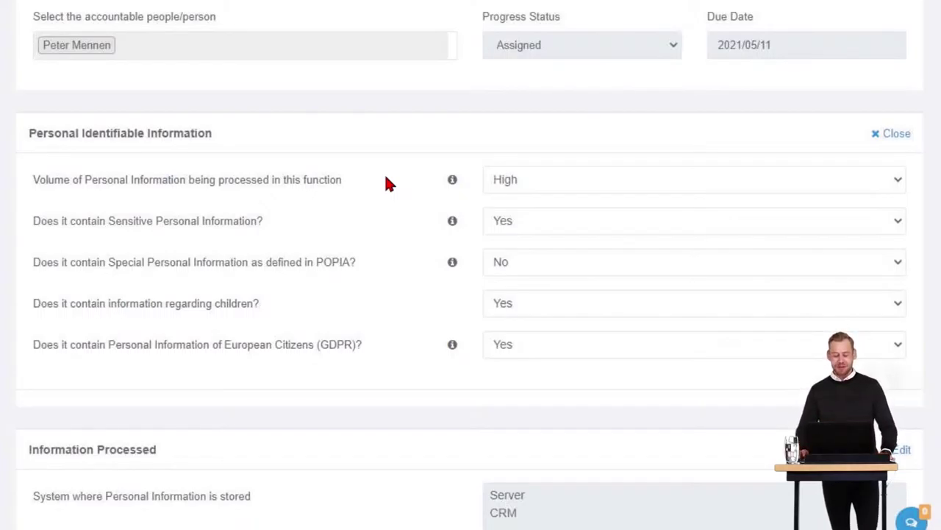
Select the control measures Policies and Procedures, Checklists, Electronic Access Control, Physical Access Control and Monthly Reporting
scroll(383, 153, "down", 4)
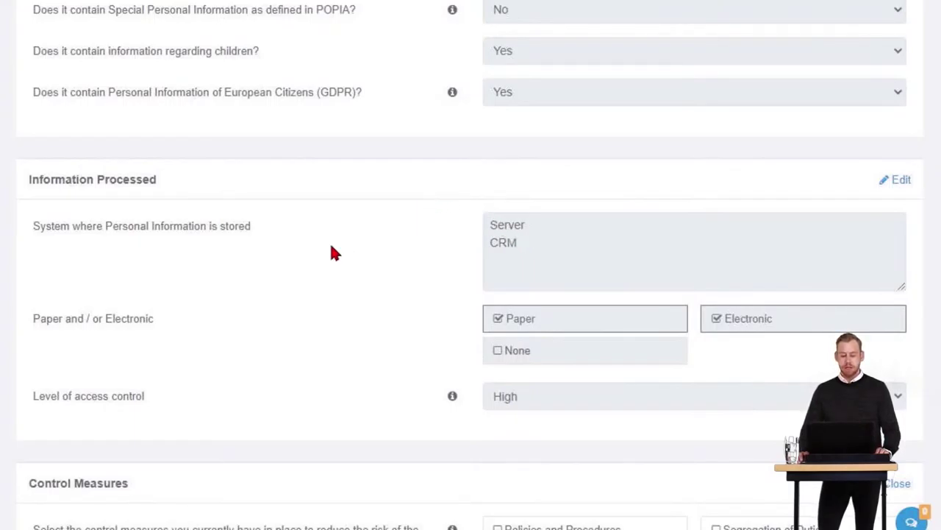
scroll(393, 193, "down", 3)
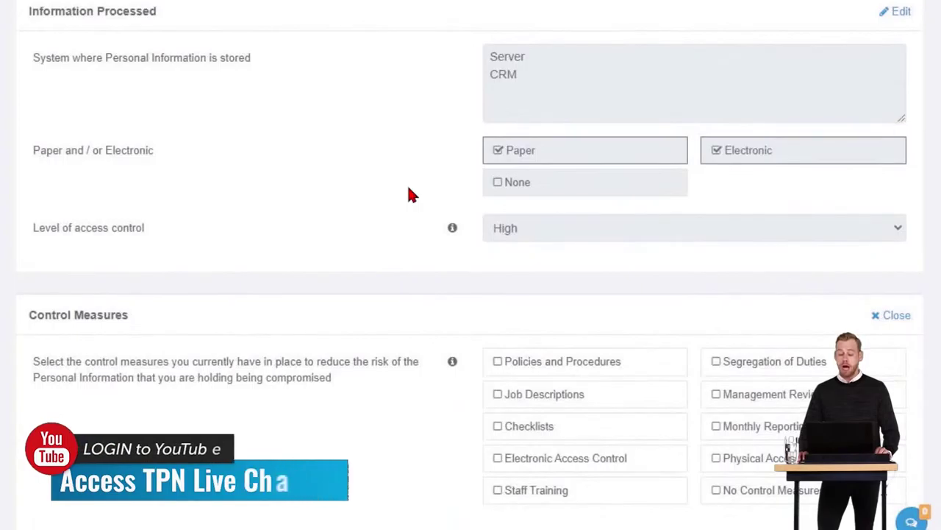
scroll(408, 194, "down", 3)
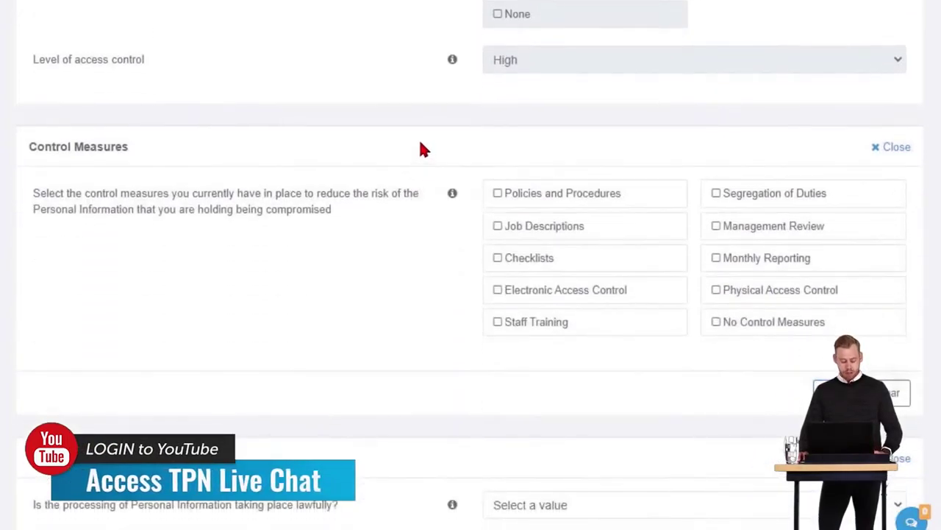
left_click(498, 195)
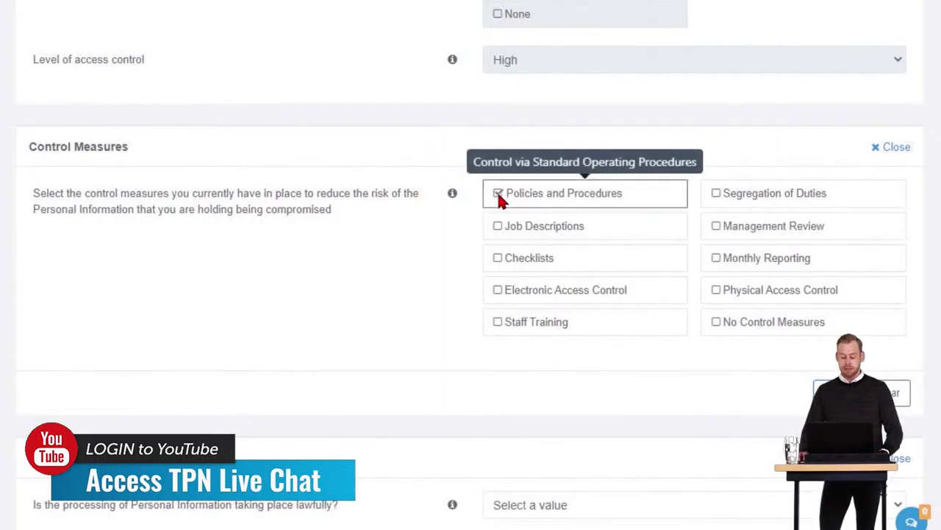
left_click(497, 257)
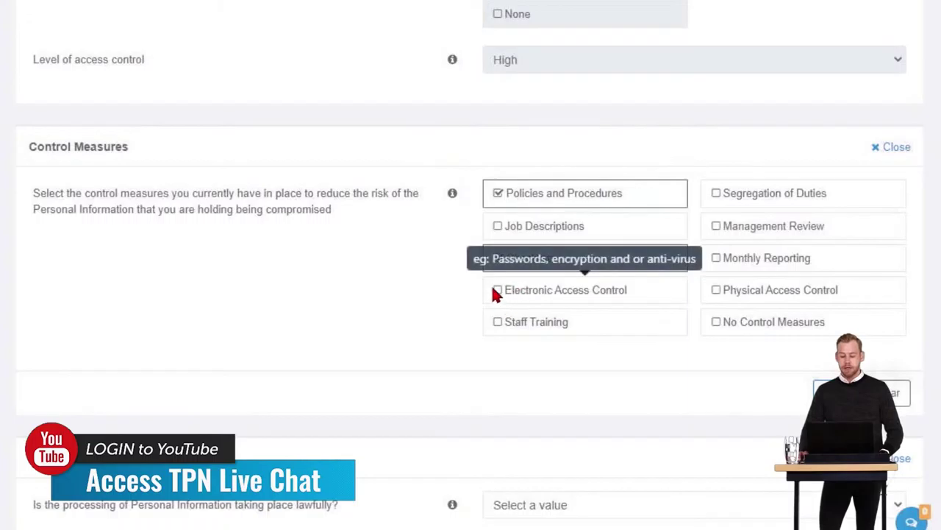
left_click(496, 292)
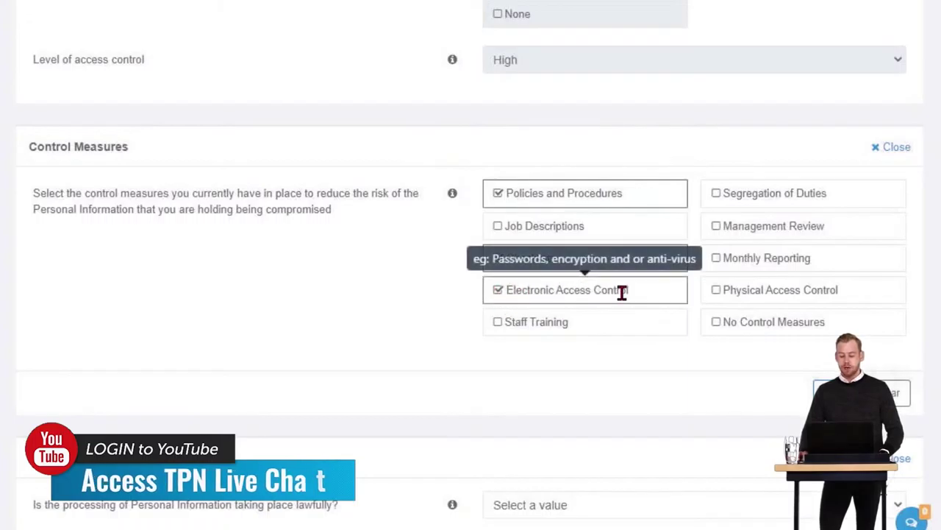
left_click(717, 290)
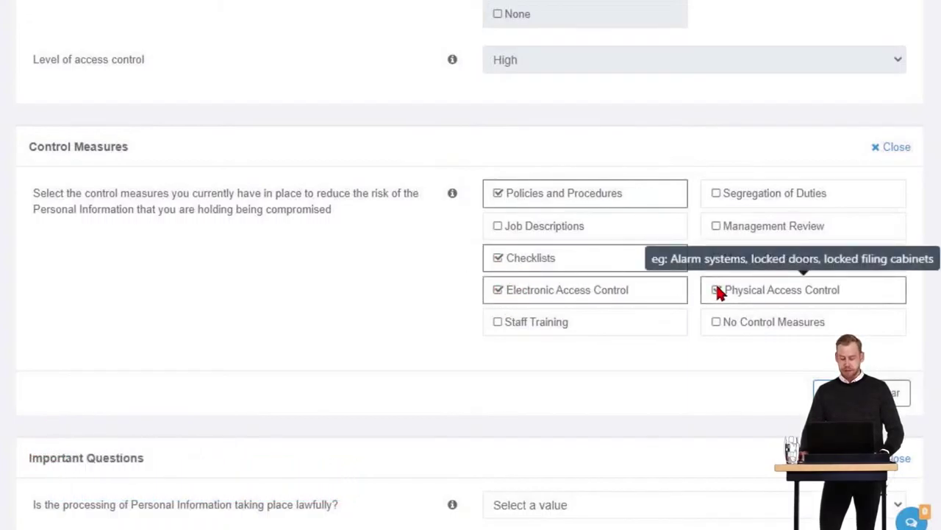
left_click(716, 259)
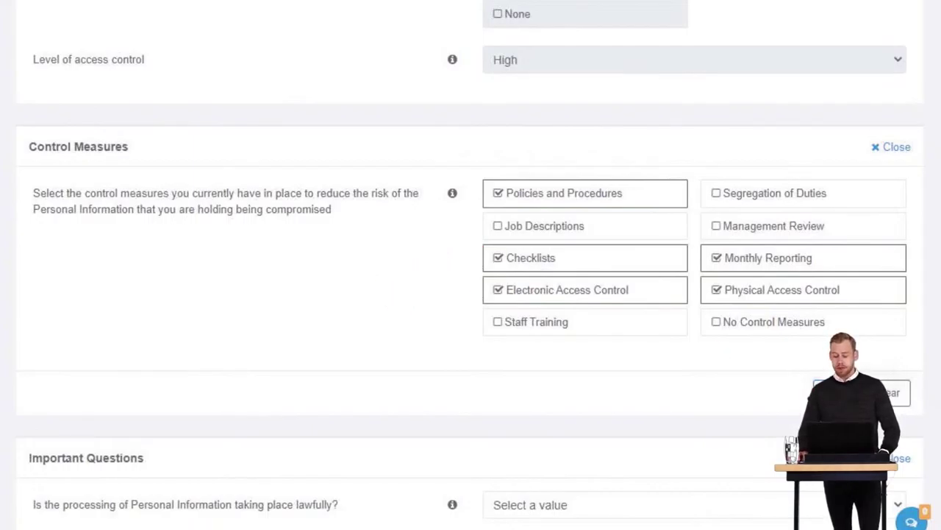
scroll(437, 269, "down", 4)
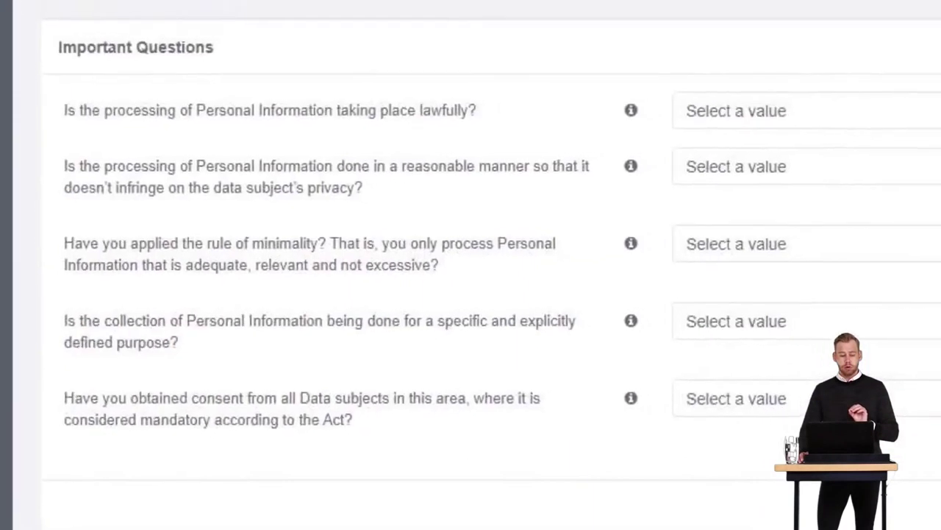
Under Important Questions, answer Yes for lawful processing, processing in a reasonable manner and applying the rule of minimality
scroll(435, 183, "up", 3)
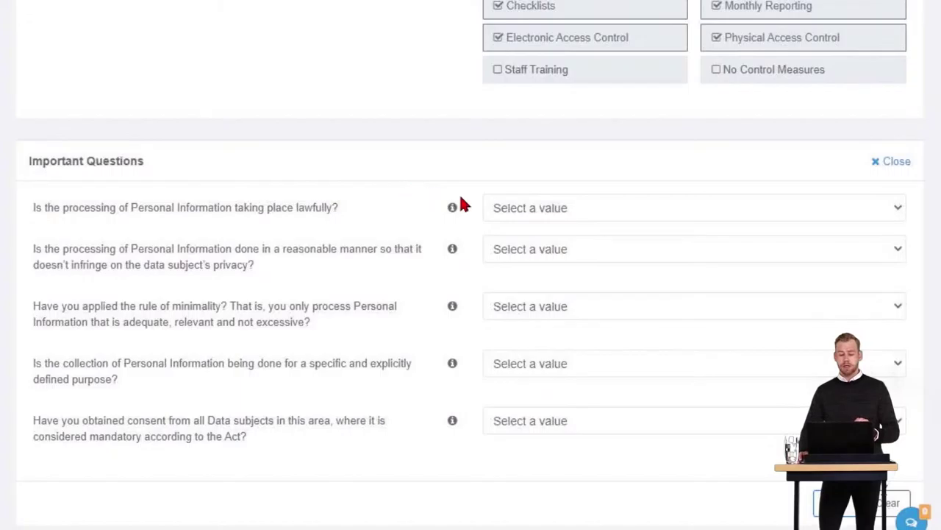
left_click(583, 211)
left_click(525, 244)
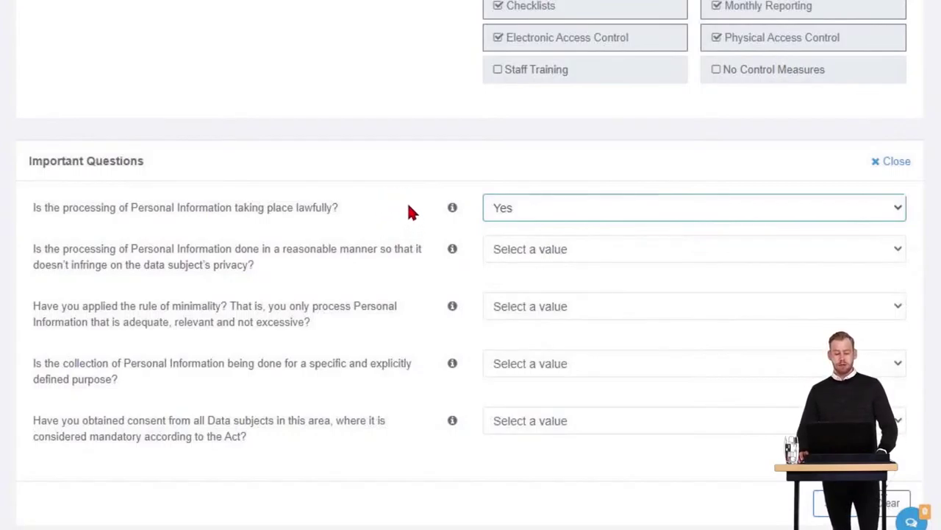
left_click(567, 254)
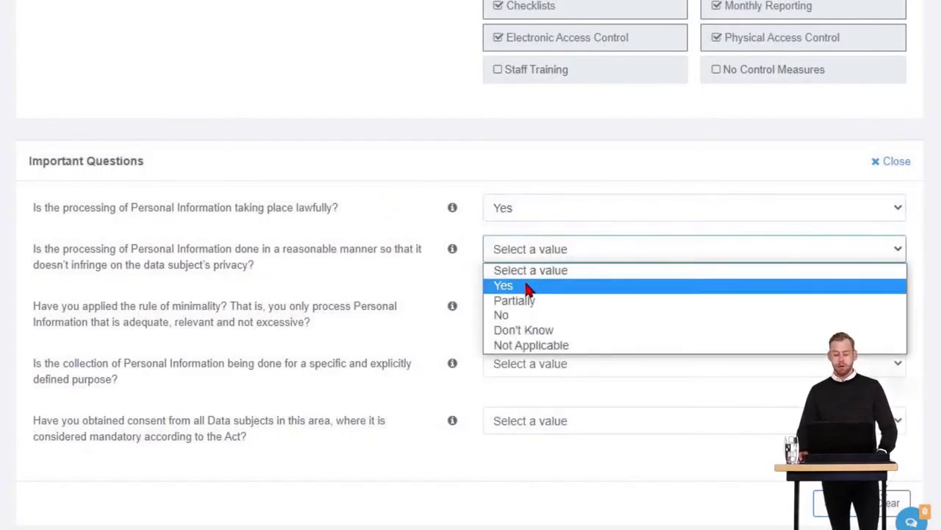
left_click(529, 283)
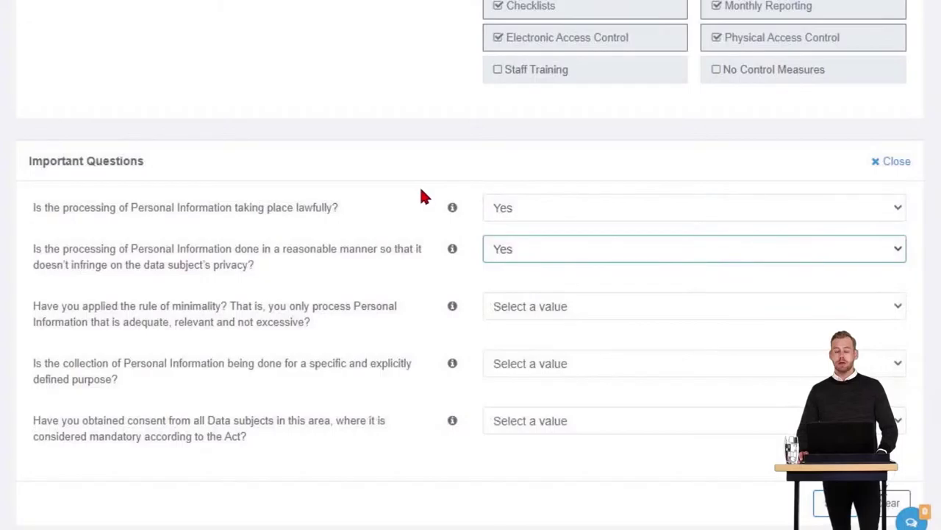
left_click(528, 309)
left_click(525, 343)
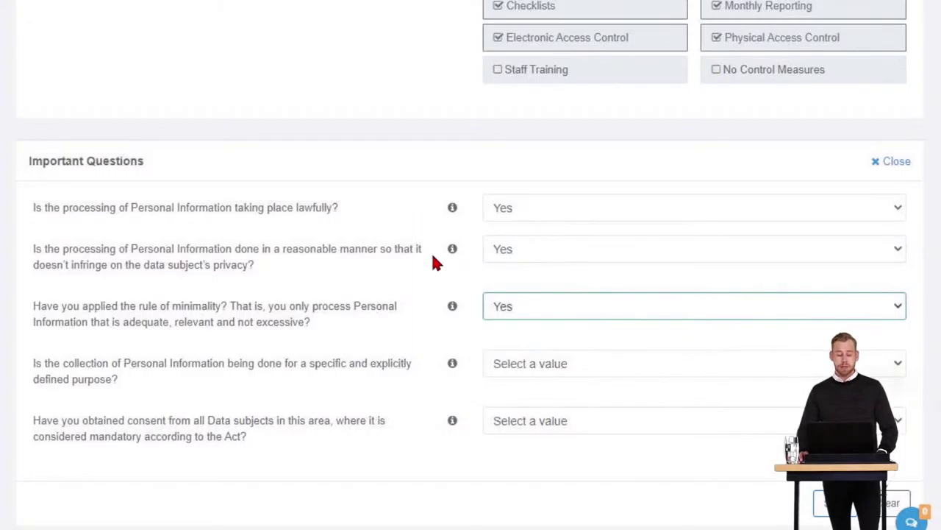
Answer Yes for collection for a specific purpose and for consent from all data subjects, and save the Important Questions
left_click(542, 361)
left_click(489, 399)
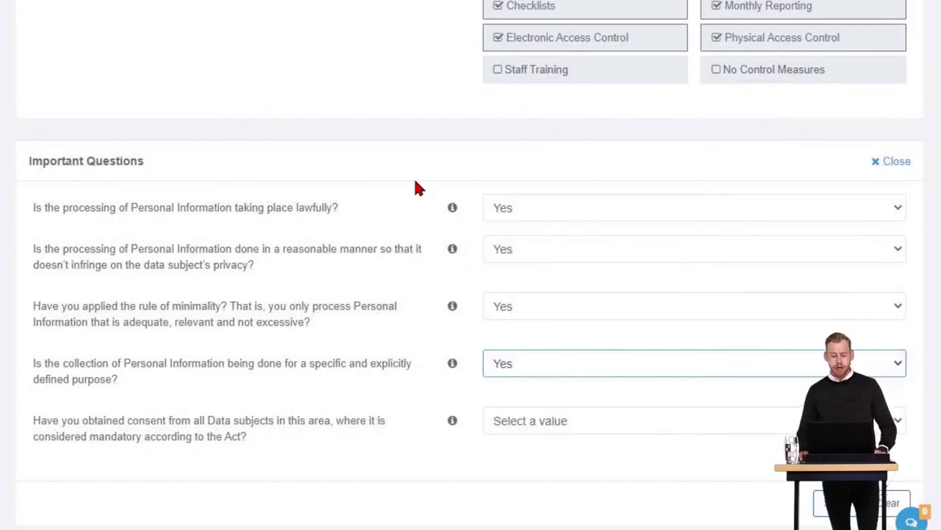
left_click(558, 421)
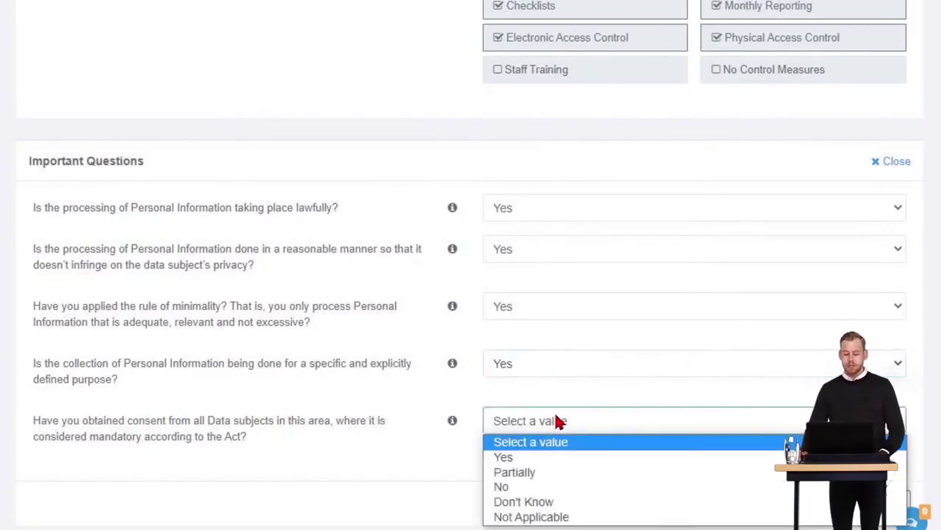
left_click(525, 455)
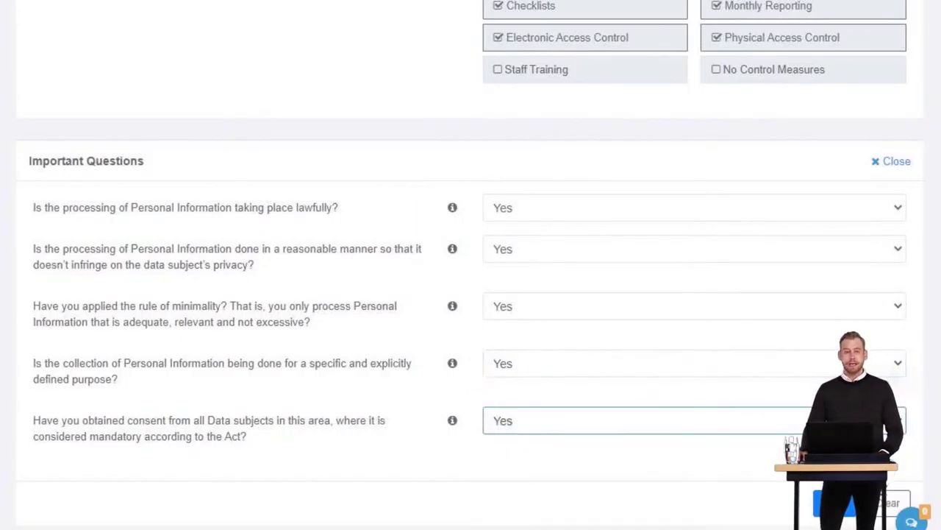
left_click(434, 268)
Under Data Usage Questions, answer Yes for notifying the data subject, Partially for retention and restriction of records, and No for further processing
scroll(434, 268, "down", 5)
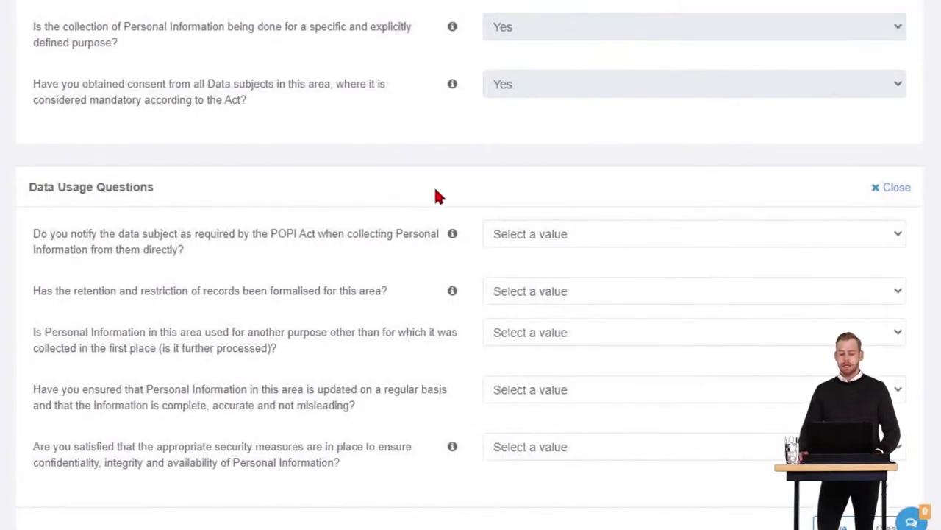
left_click(602, 233)
left_click(520, 270)
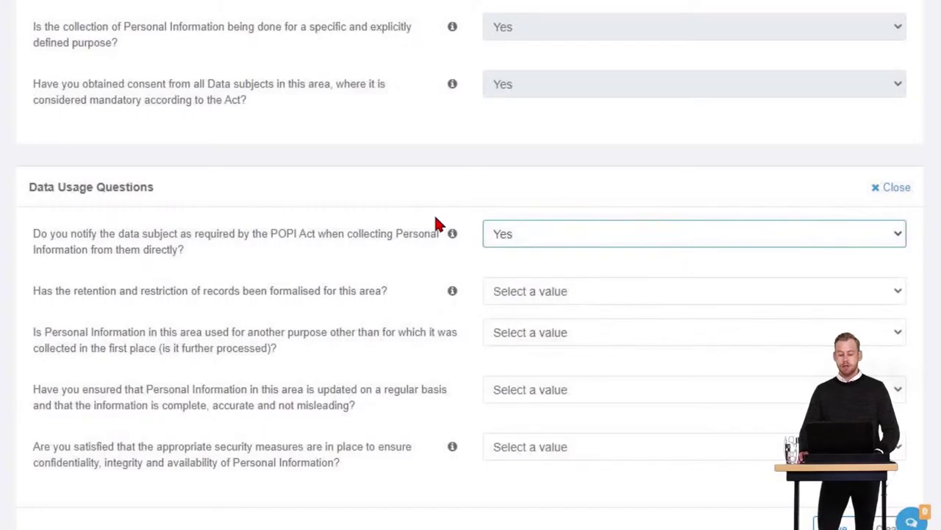
left_click(559, 293)
left_click(527, 348)
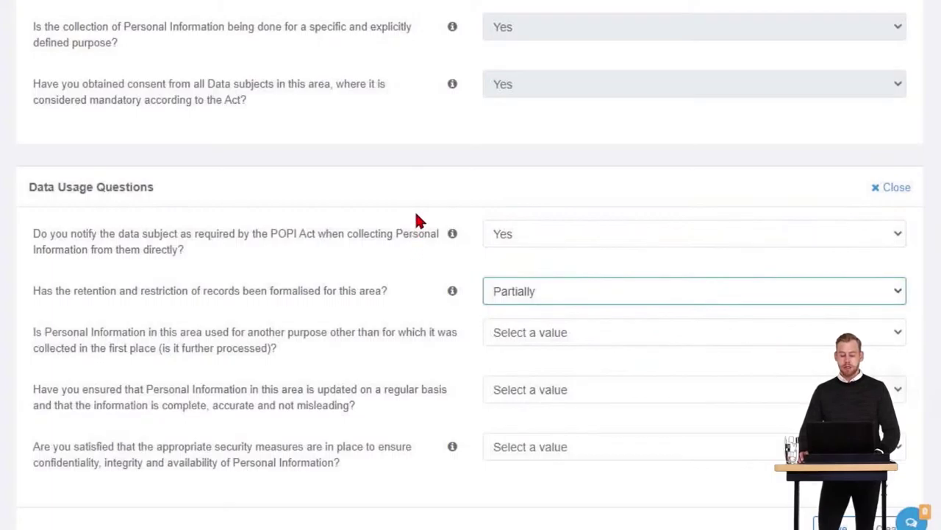
left_click(553, 331)
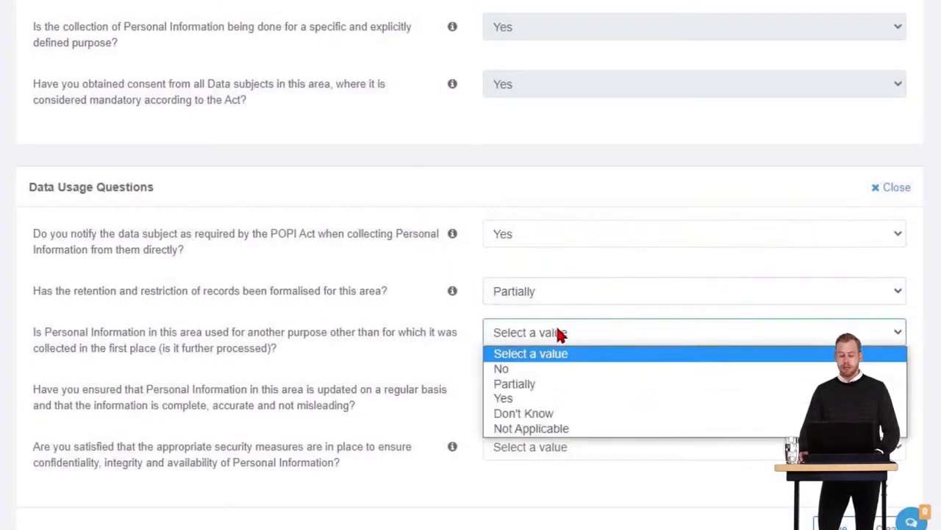
left_click(517, 373)
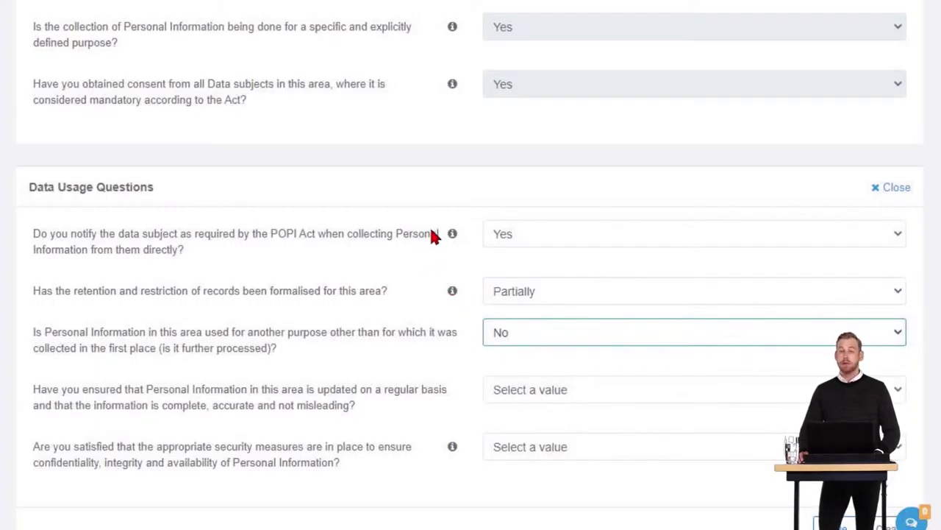
Answer Yes for regularly updated, accurate information and for appropriate security measures, and save the Data Usage Questions
left_click(562, 397)
left_click(528, 426)
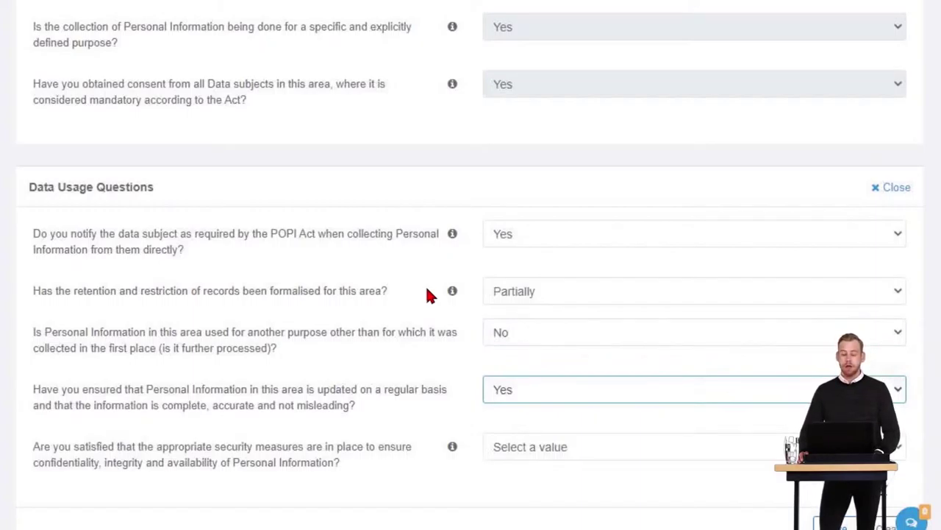
left_click(559, 445)
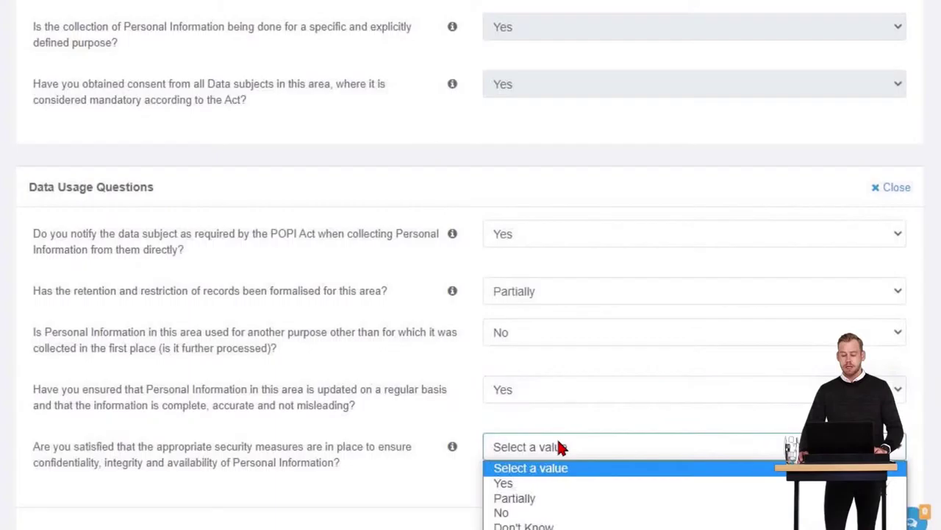
left_click(527, 485)
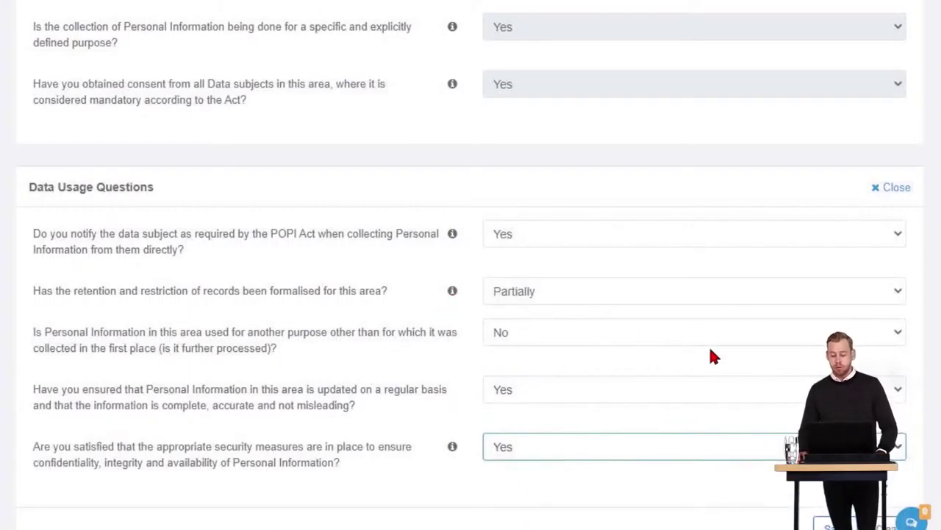
scroll(752, 383, "down", 1)
left_click(897, 462)
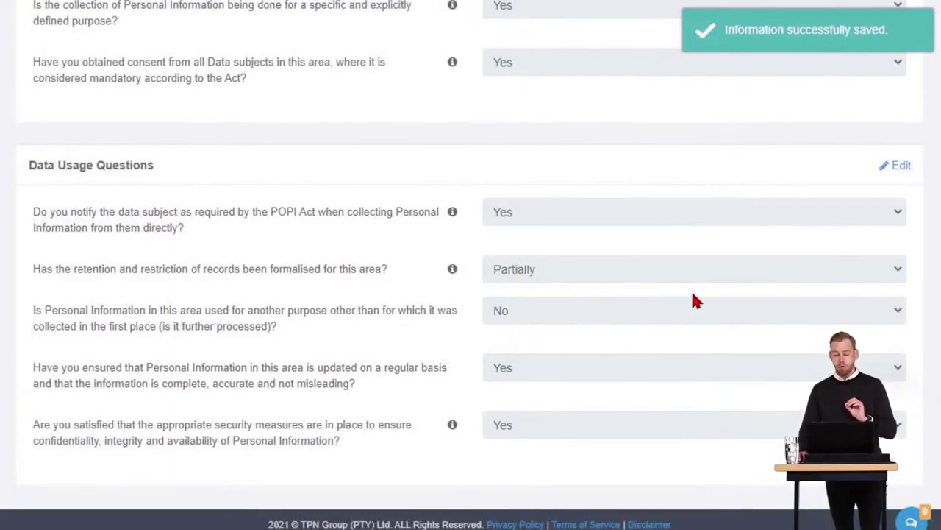
Look over the blank form for a new action plan and the notes of the Sales indicator, and close them without adding anything
scroll(694, 293, "up", 3)
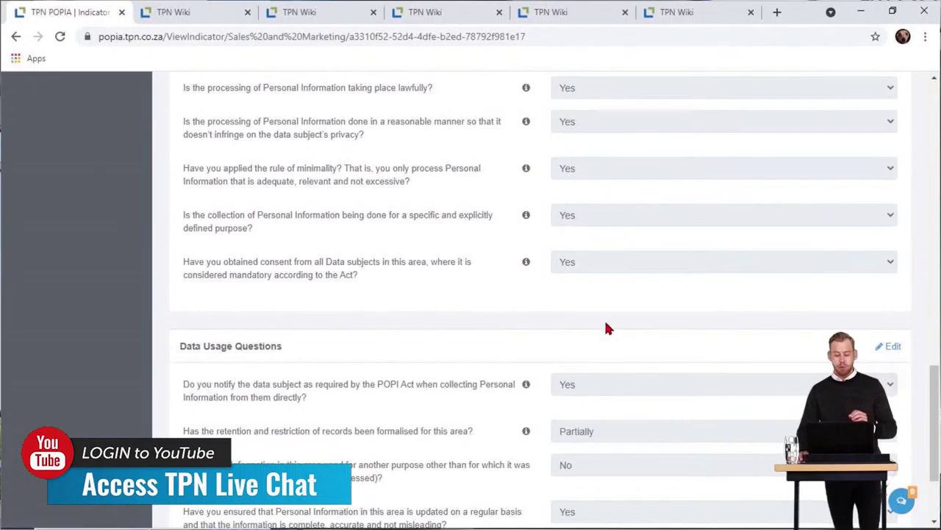
scroll(606, 328, "down", 3)
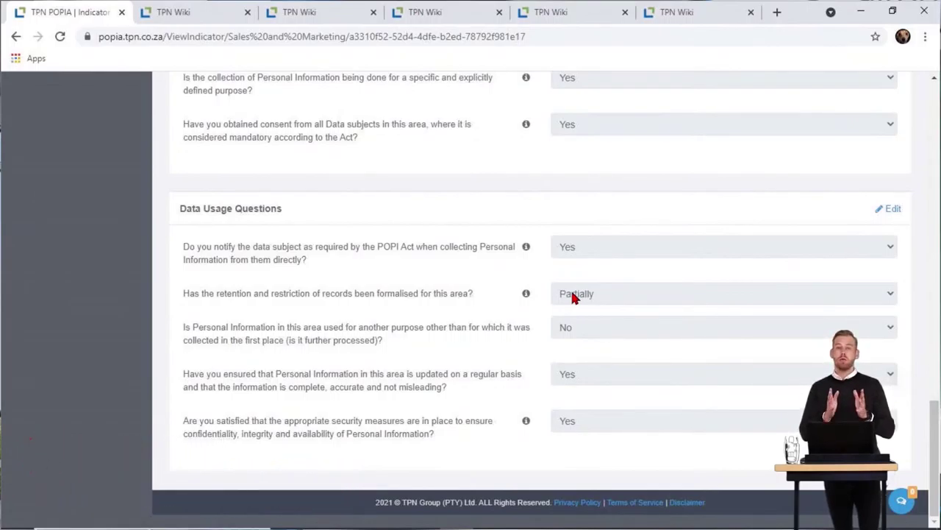
left_click(904, 503)
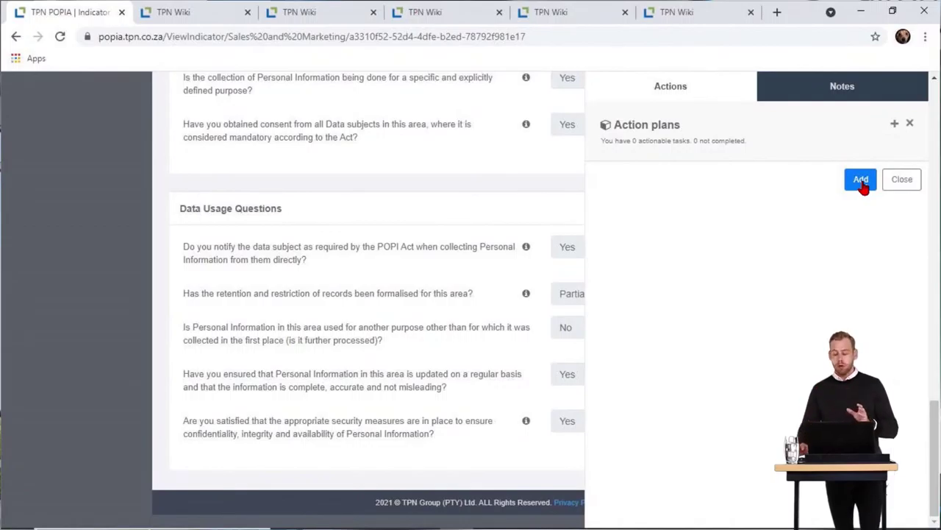
left_click(861, 180)
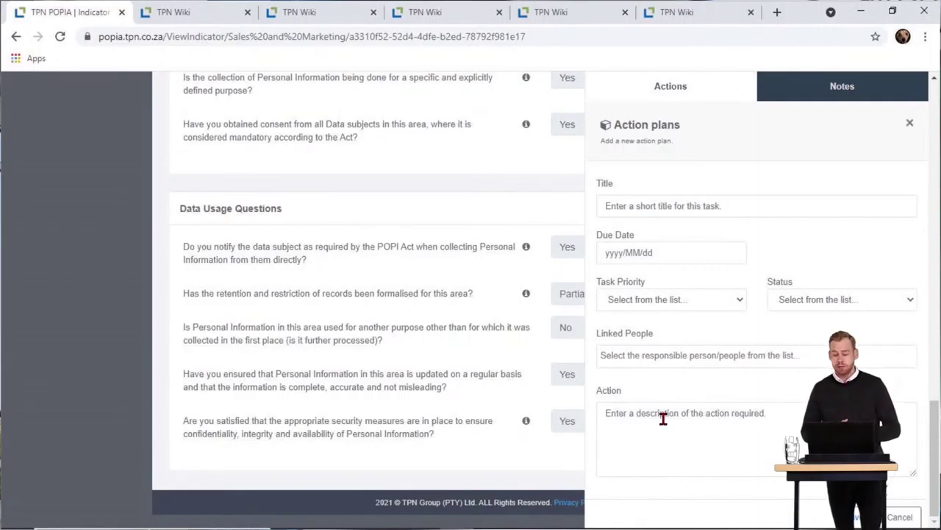
left_click(843, 86)
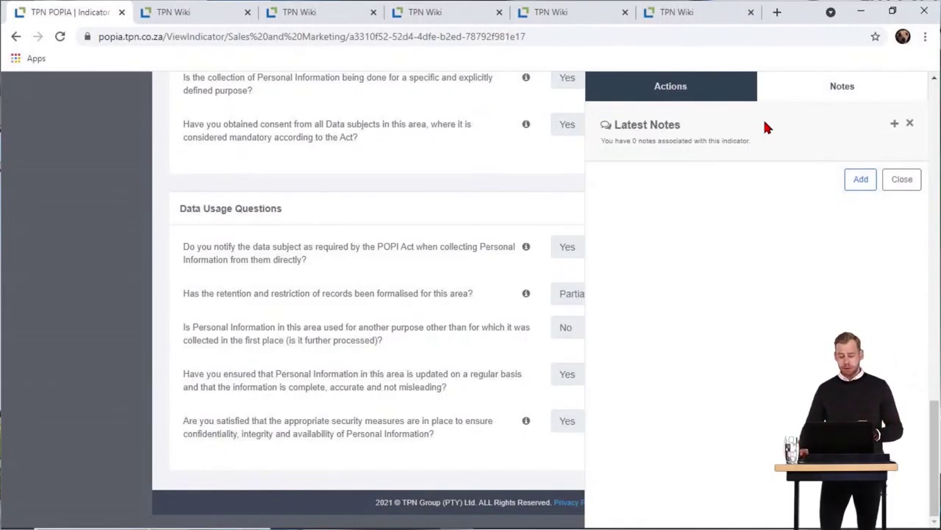
left_click(904, 177)
Return to the Sales and Marketing indicators overview and open the Marketing function for review
scroll(472, 215, "up", 6)
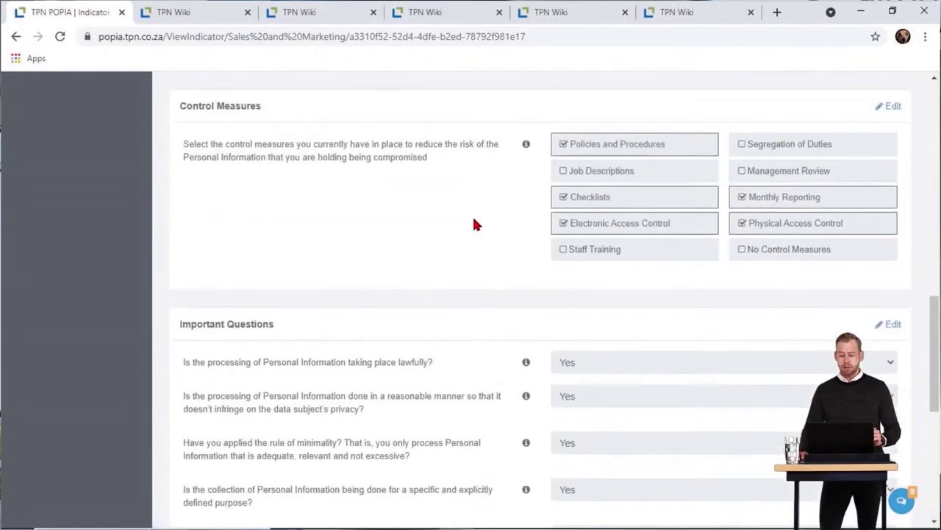
scroll(475, 218, "up", 12)
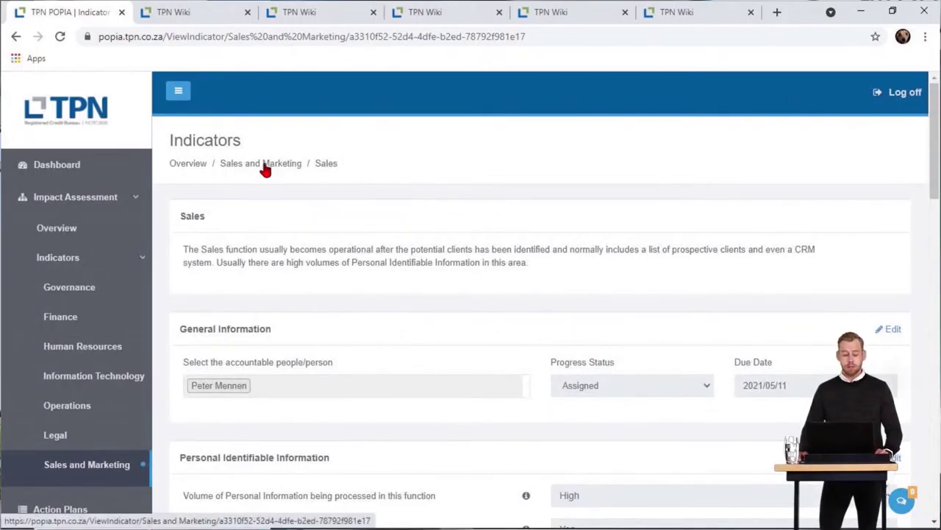
left_click(264, 169)
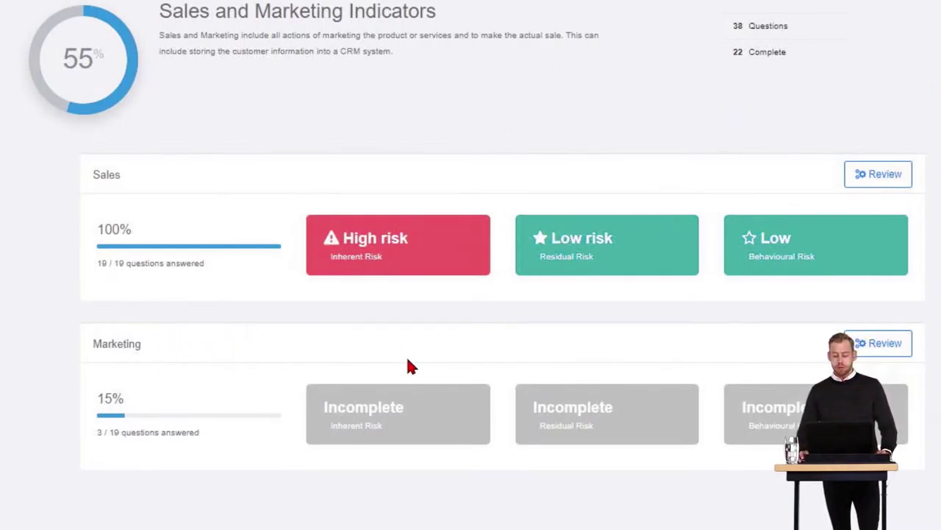
left_click(865, 350)
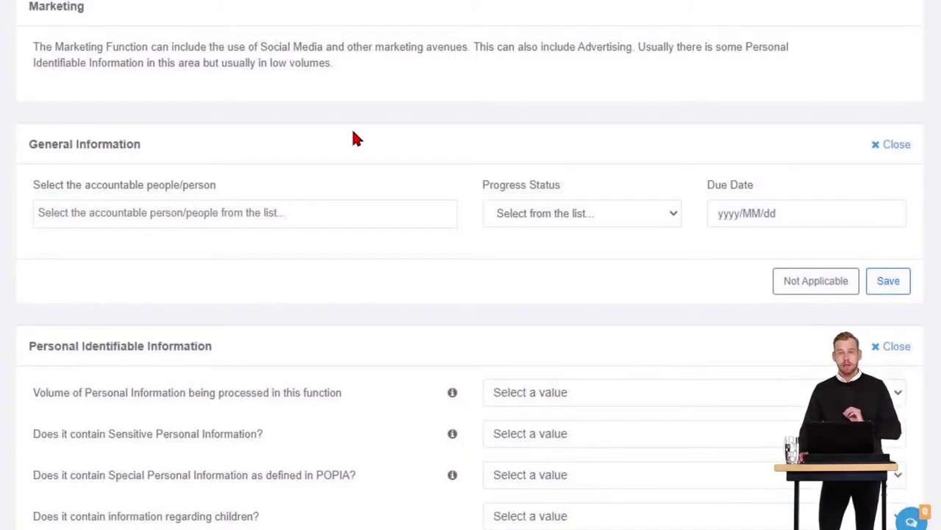
Complete and save the Marketing General Information with an accountable person, progress status Assigned and due date 2021/05/11
left_click(243, 217)
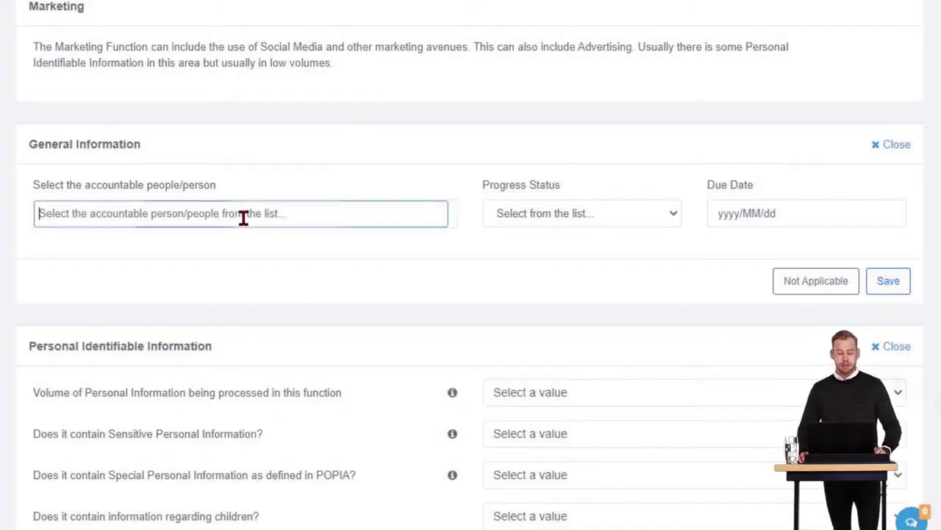
left_click(202, 247)
left_click(596, 216)
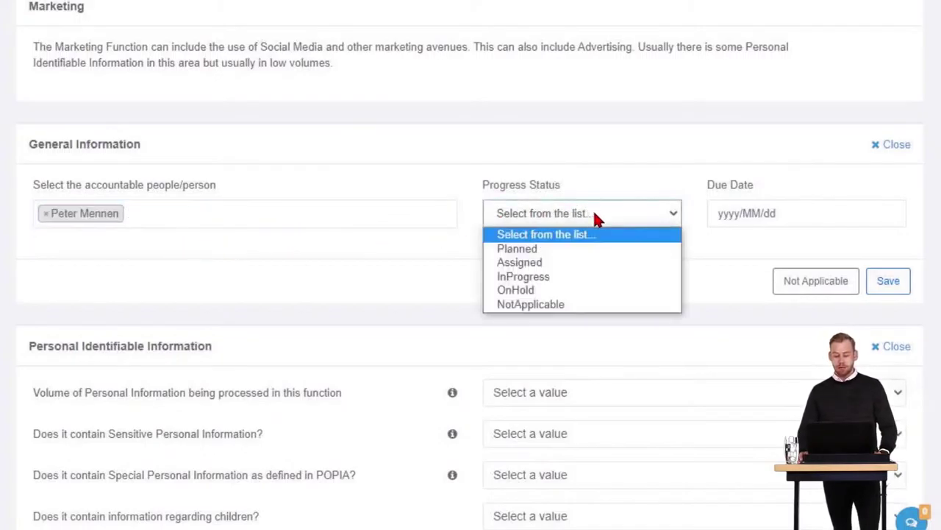
left_click(526, 262)
left_click(798, 212)
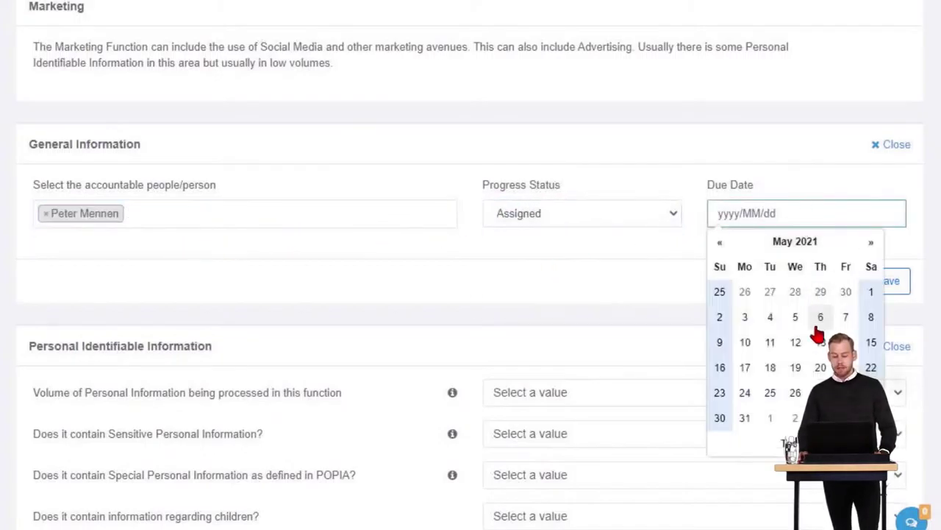
left_click(770, 342)
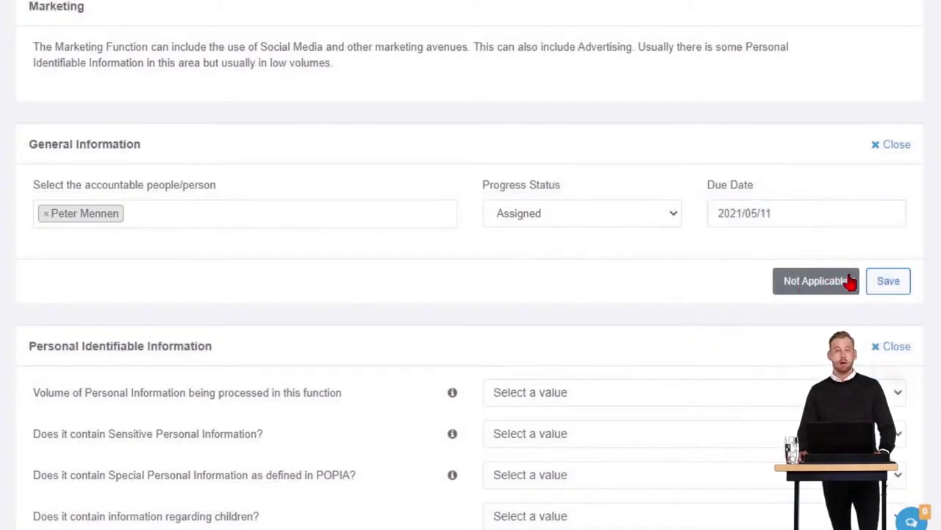
left_click(887, 284)
Under Marketing's Personal Identifiable Information, set the volume of Personal Information to Low and answer Yes for Sensitive Personal Information
scroll(404, 147, "down", 2)
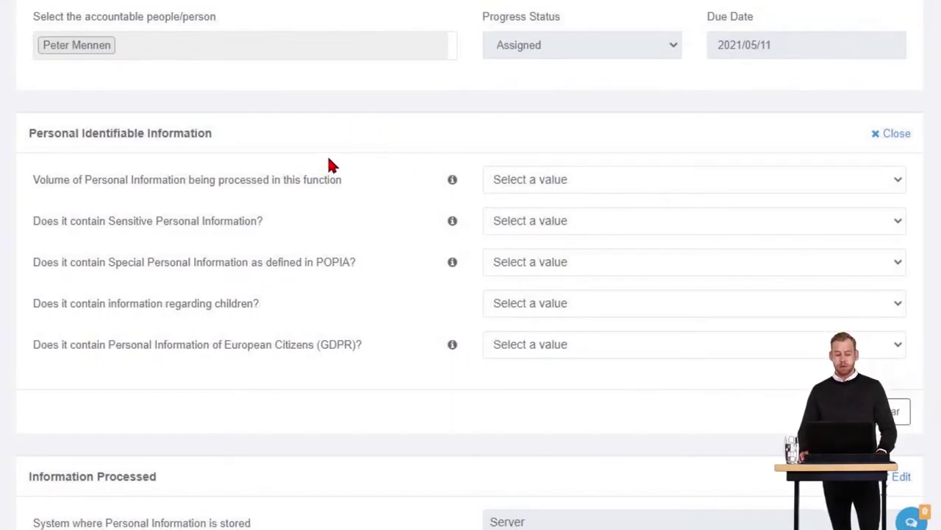
left_click(603, 183)
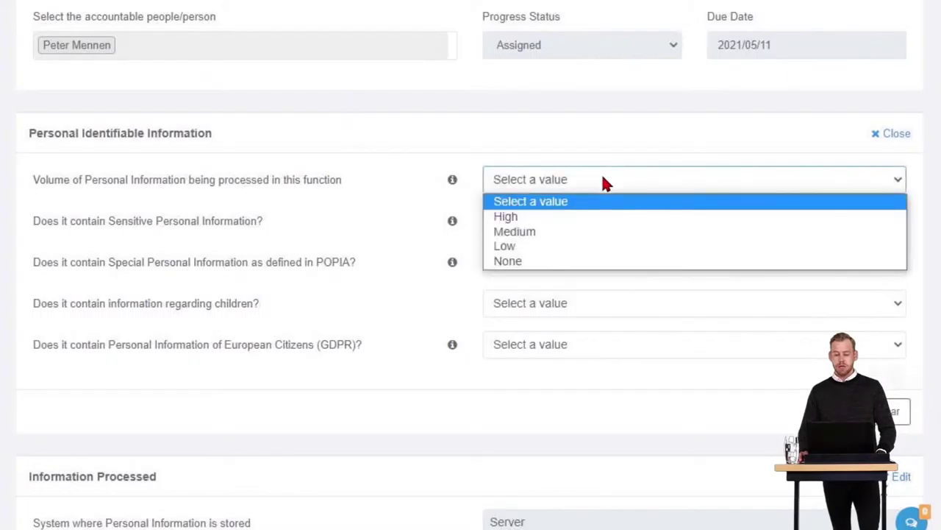
left_click(534, 247)
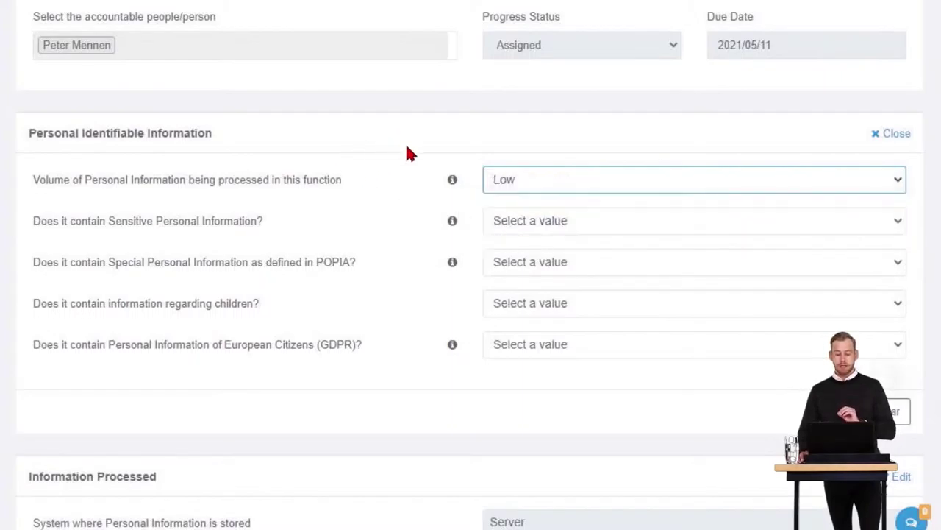
left_click(564, 224)
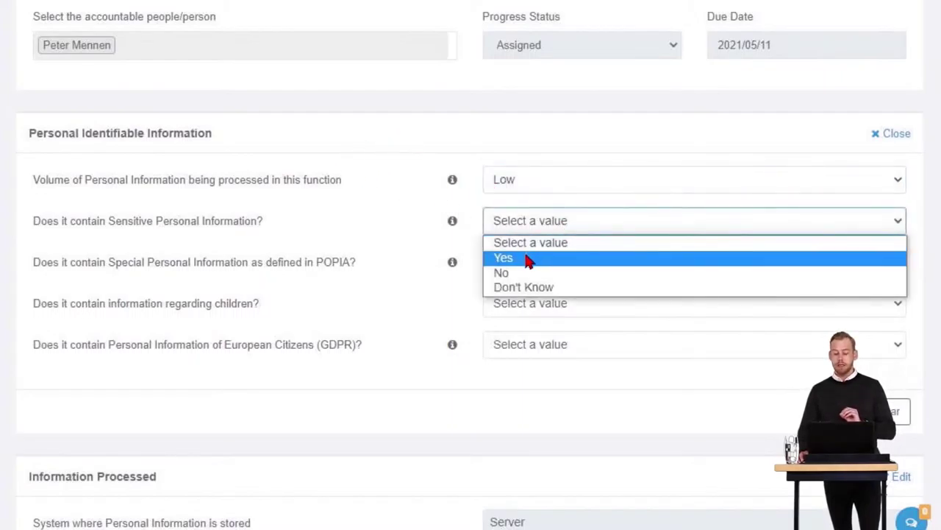
left_click(523, 258)
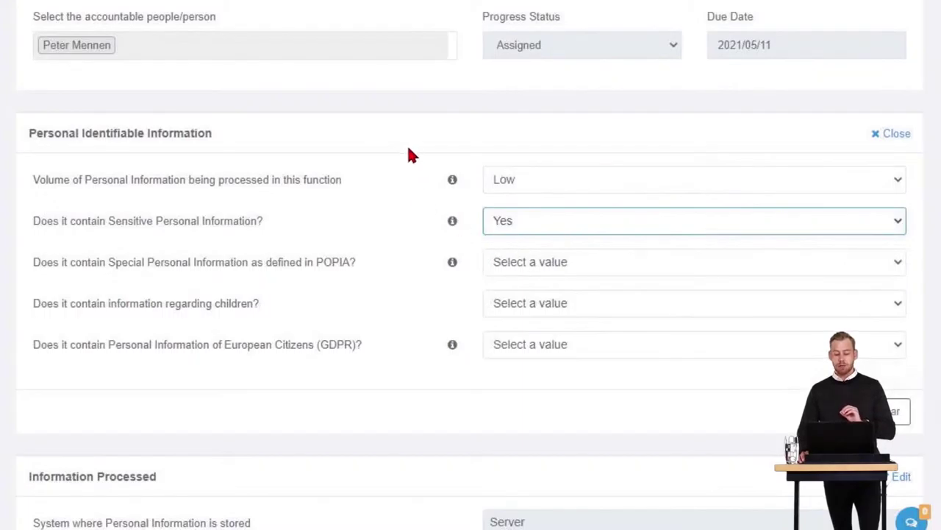
Answer No for Special Personal Information, No for information regarding children and Yes for European Citizens (GDPR), and save the Personal Identifiable Information
left_click(551, 263)
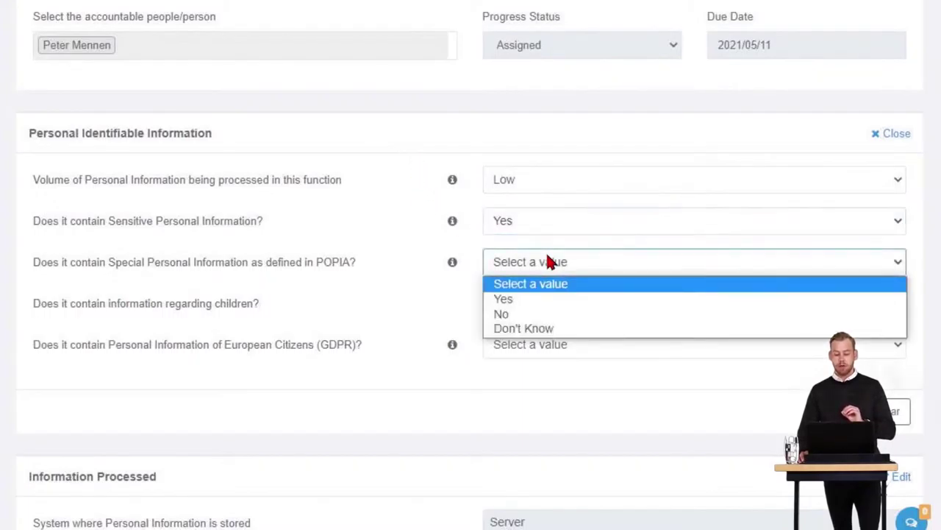
left_click(514, 315)
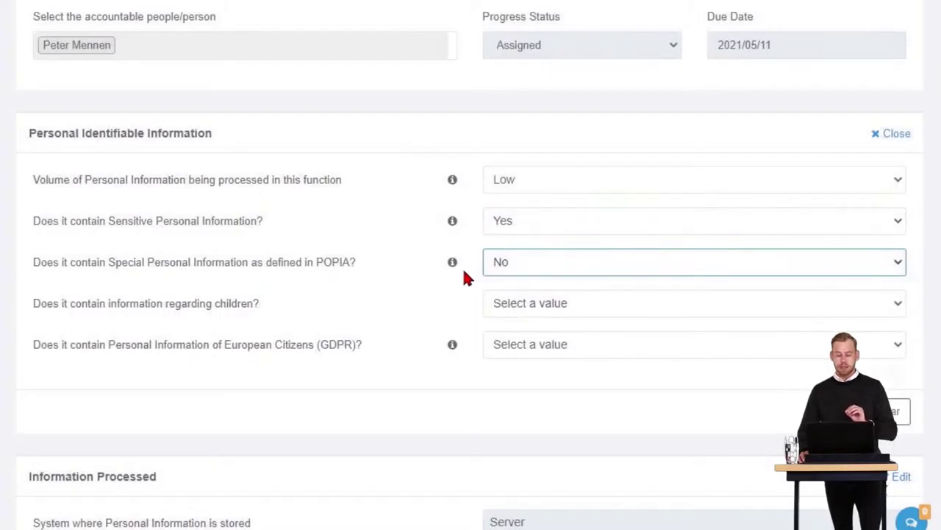
left_click(544, 303)
left_click(506, 357)
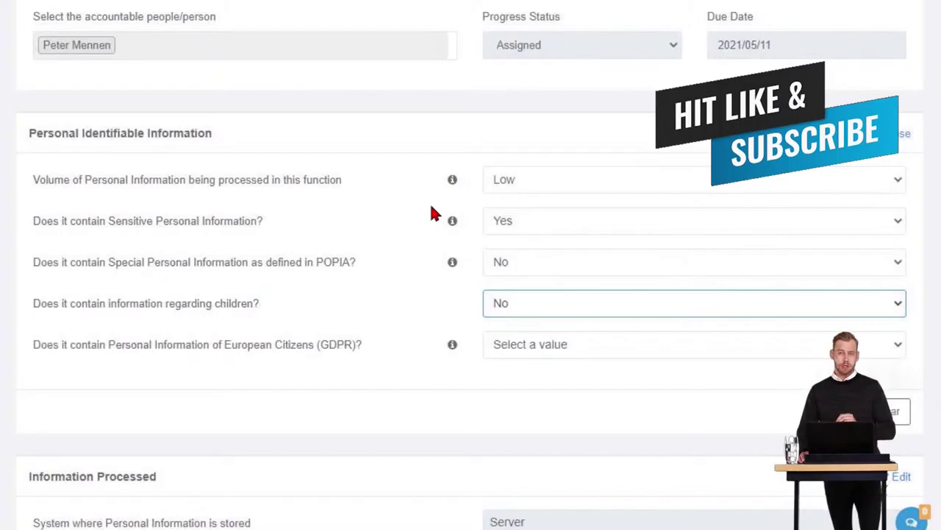
left_click(561, 347)
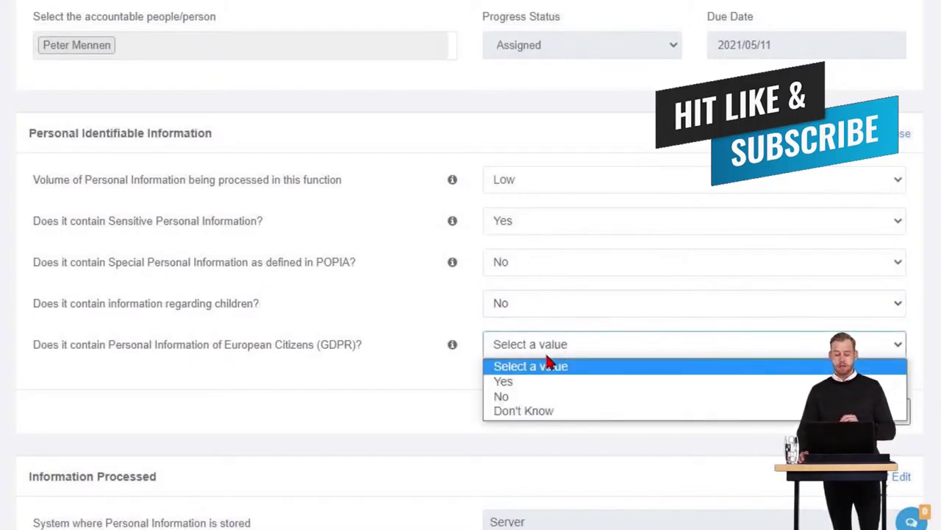
left_click(516, 382)
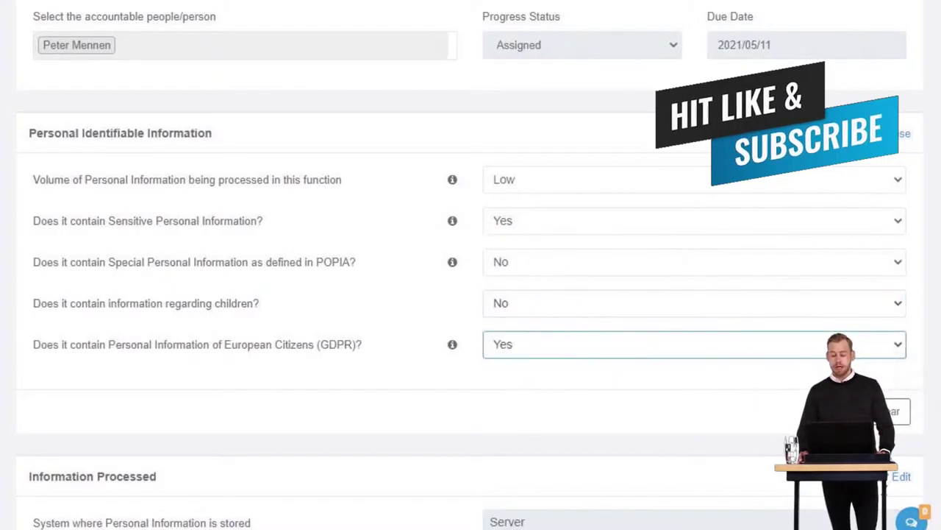
left_click(845, 411)
Select Policies and Procedures, Checklists, Electronic Access Control, Physical Access Control and Monthly Reporting as Marketing's Control Measures, and save them
scroll(394, 185, "down", 3)
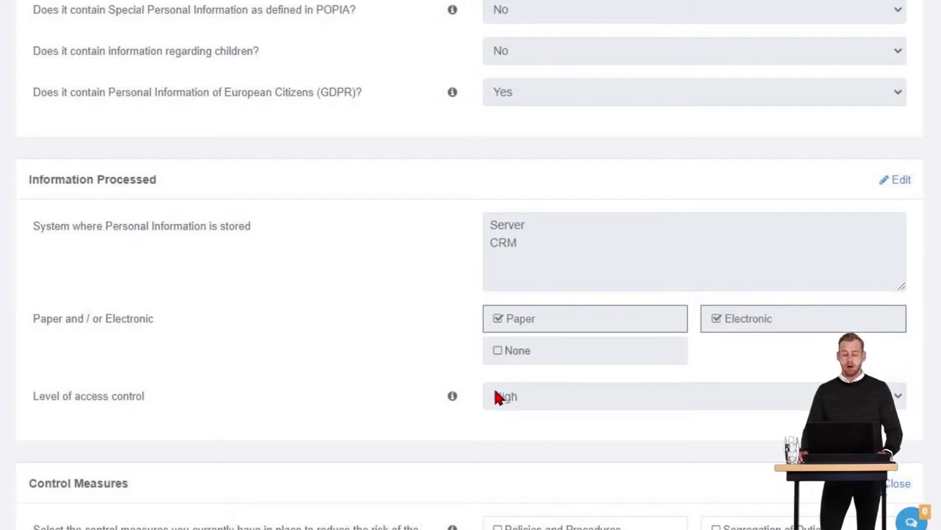
scroll(416, 283, "down", 1)
scroll(415, 280, "down", 3)
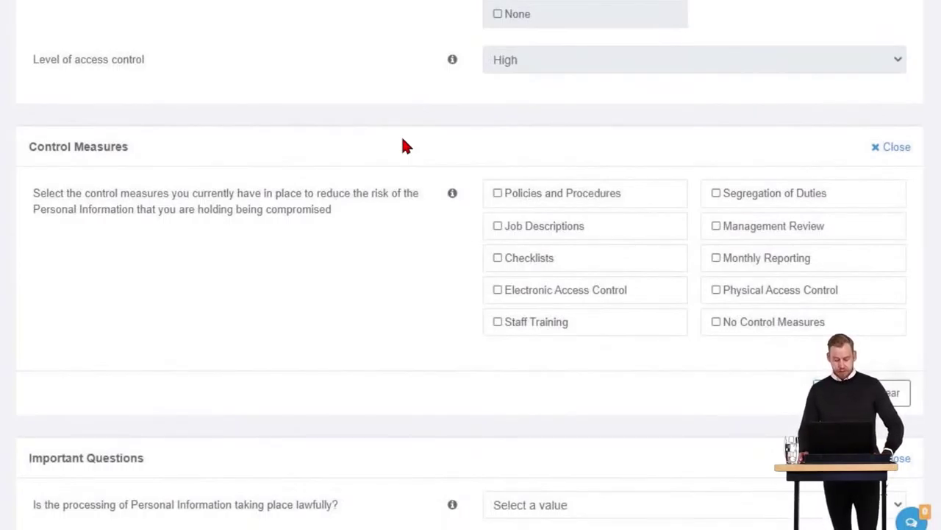
left_click(497, 193)
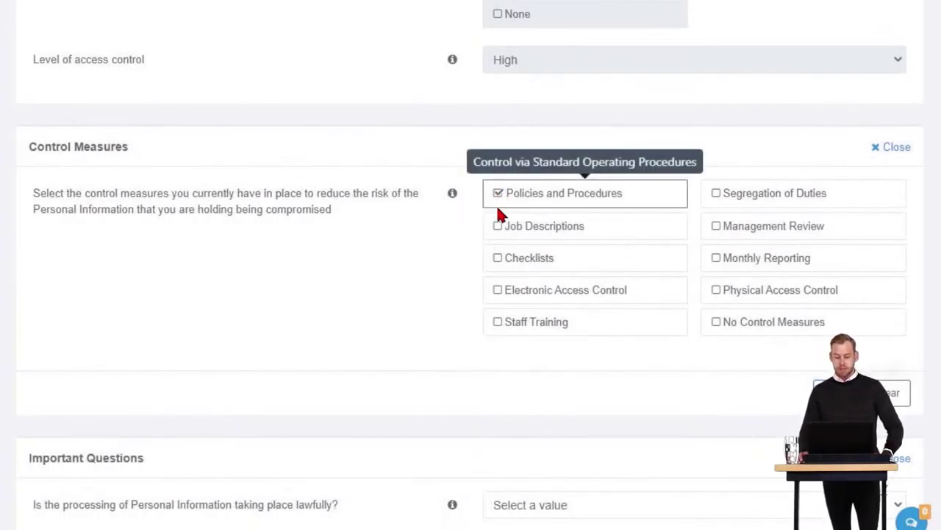
left_click(497, 259)
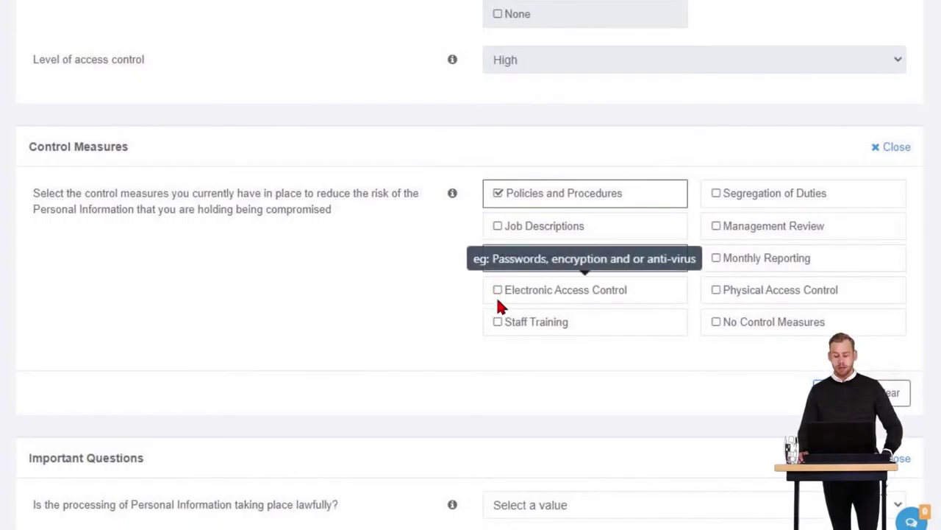
left_click(498, 289)
left_click(716, 290)
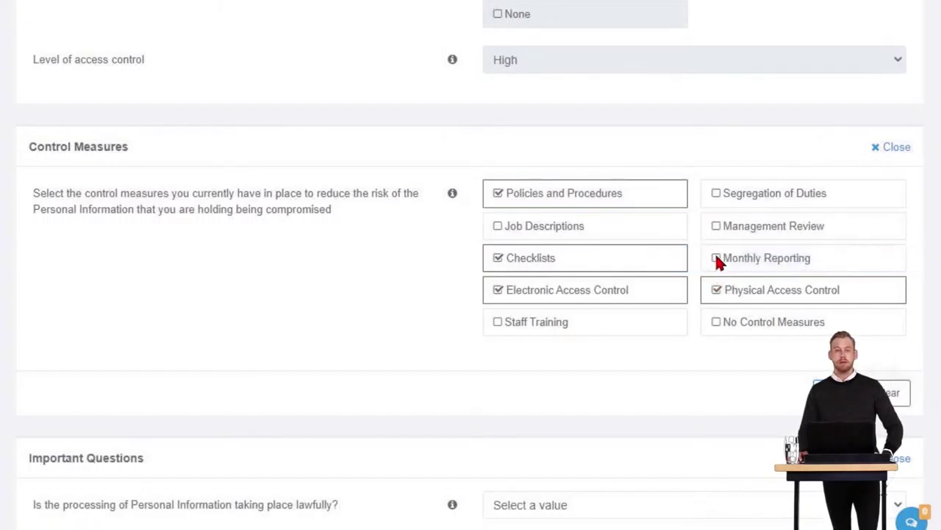
left_click(716, 258)
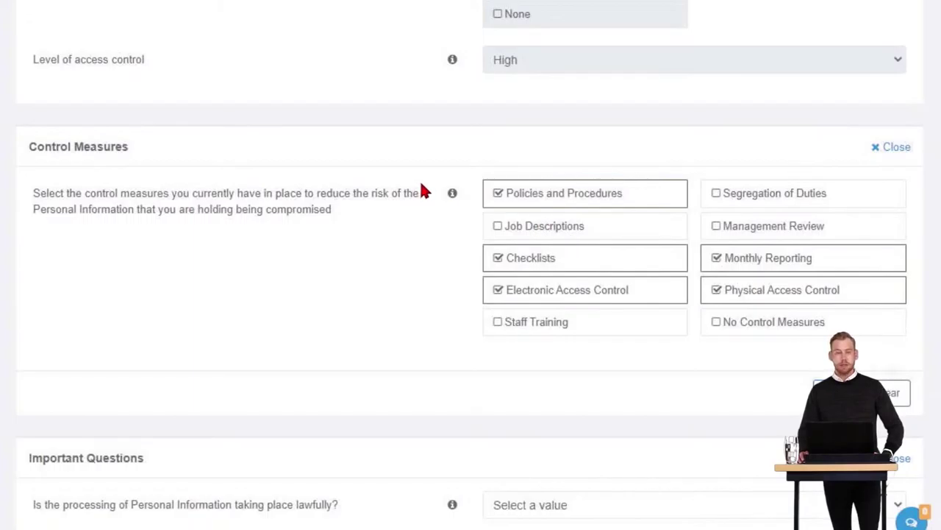
left_click(861, 392)
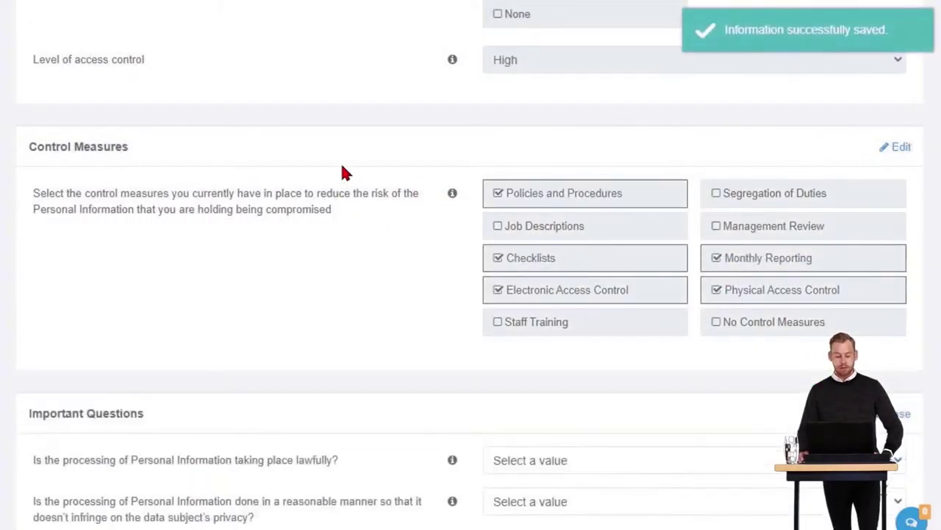
Answer Yes to all five Important Questions of the Marketing function, from lawful processing to obtained consent, and save them
scroll(361, 165, "down", 5)
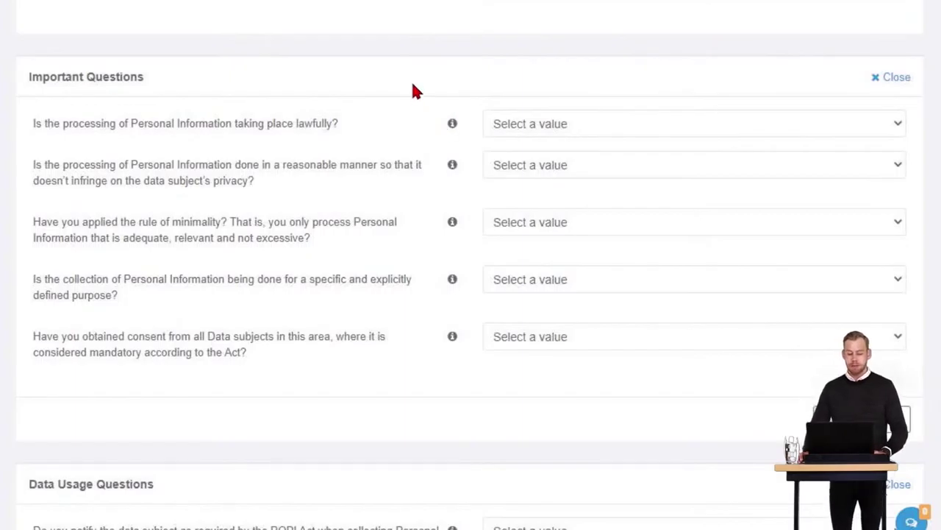
left_click(584, 126)
left_click(514, 164)
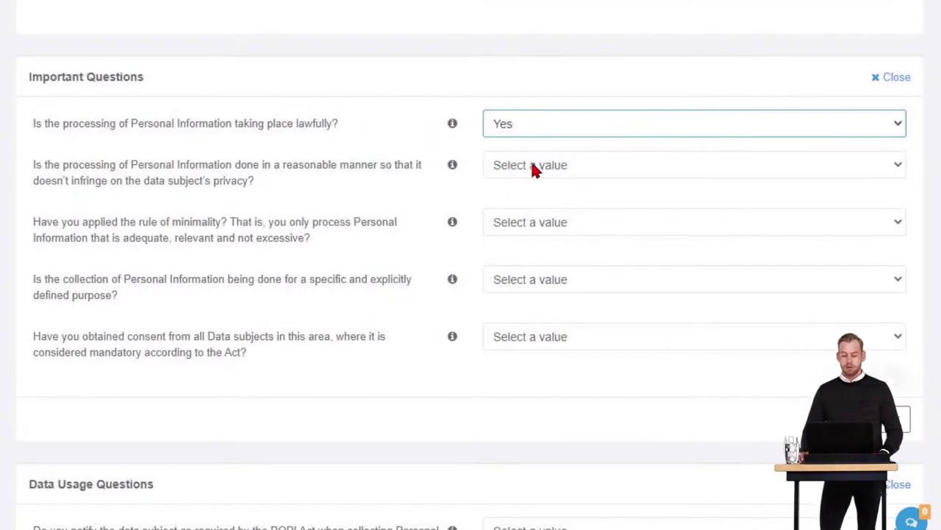
left_click(563, 160)
left_click(520, 200)
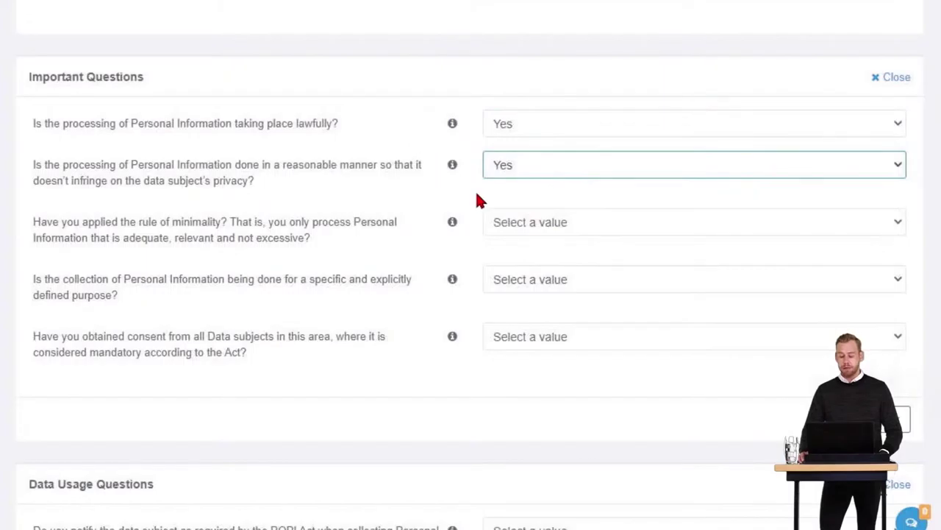
left_click(535, 229)
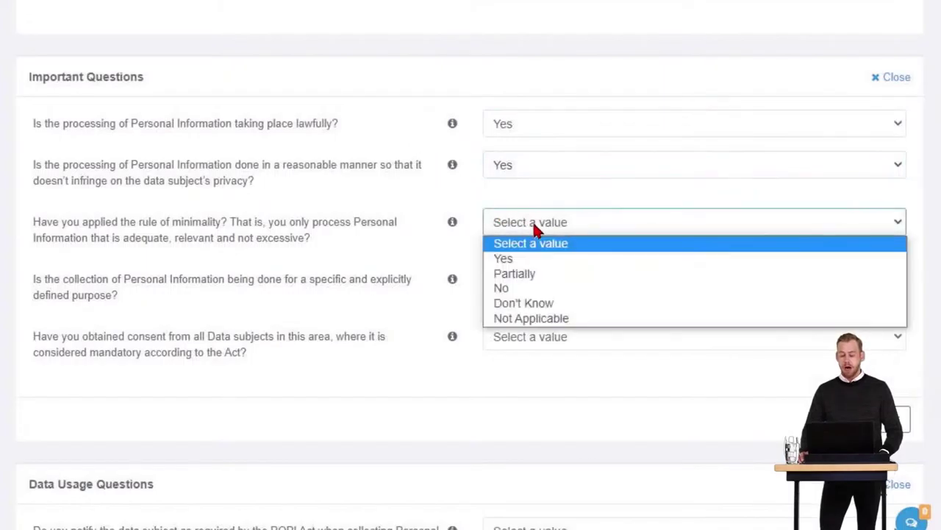
left_click(511, 260)
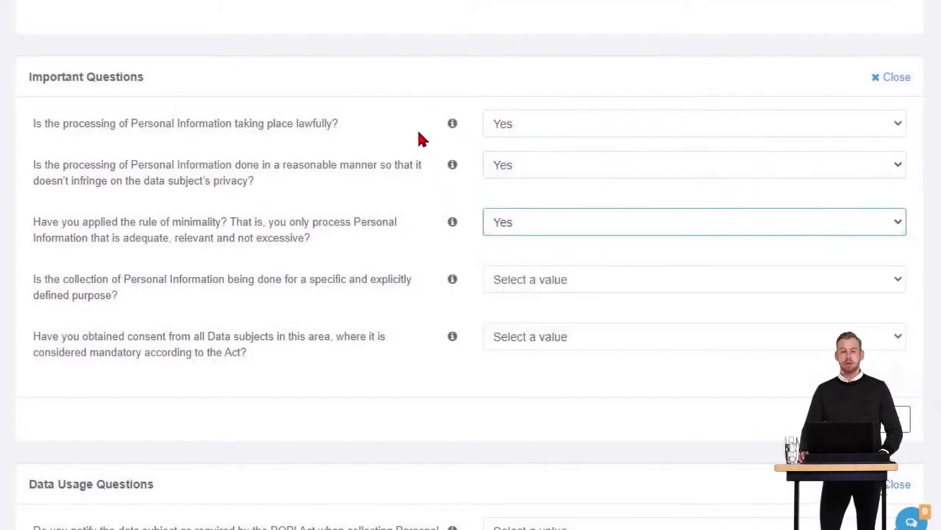
left_click(545, 274)
left_click(523, 316)
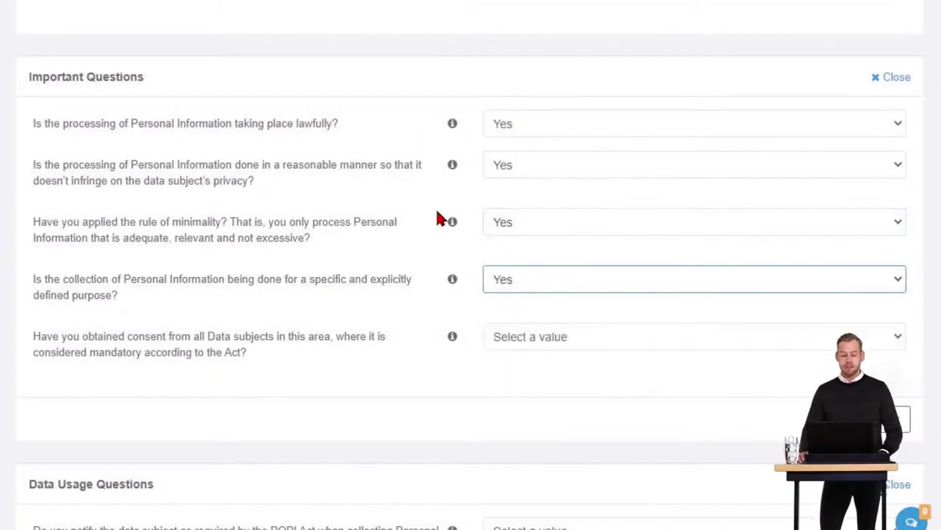
left_click(528, 337)
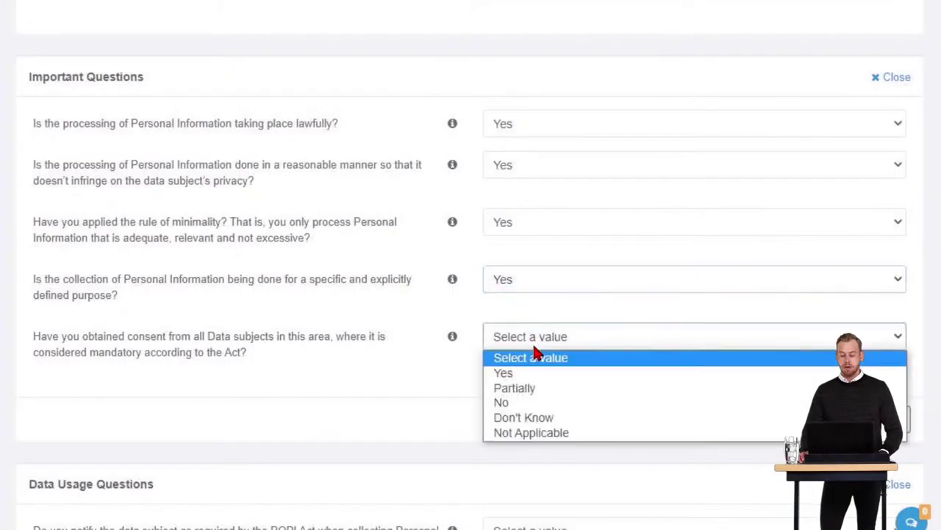
left_click(499, 373)
left_click(886, 419)
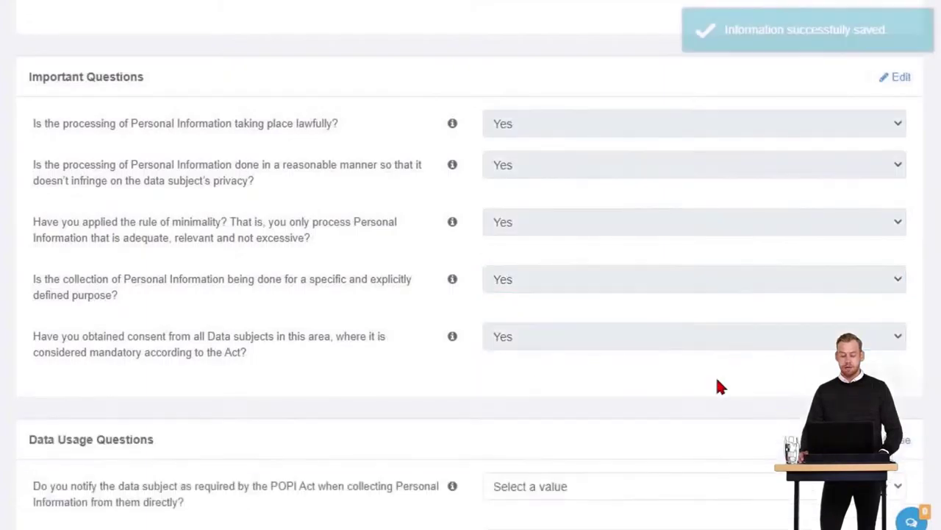
Under Data Usage Questions, answer Yes for notifying data subjects, Partially for formalised retention and restriction of records, and No for further processing
scroll(381, 155, "down", 4)
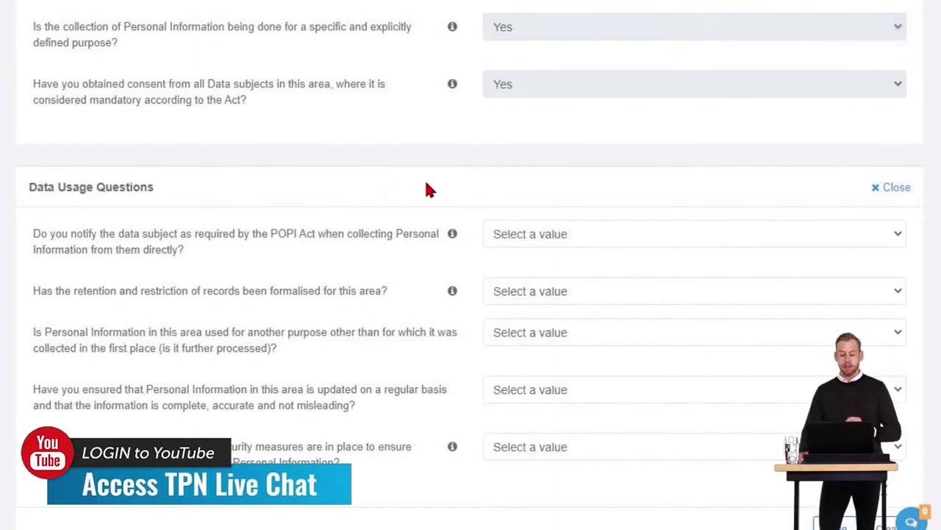
left_click(568, 243)
left_click(504, 269)
left_click(518, 290)
left_click(524, 343)
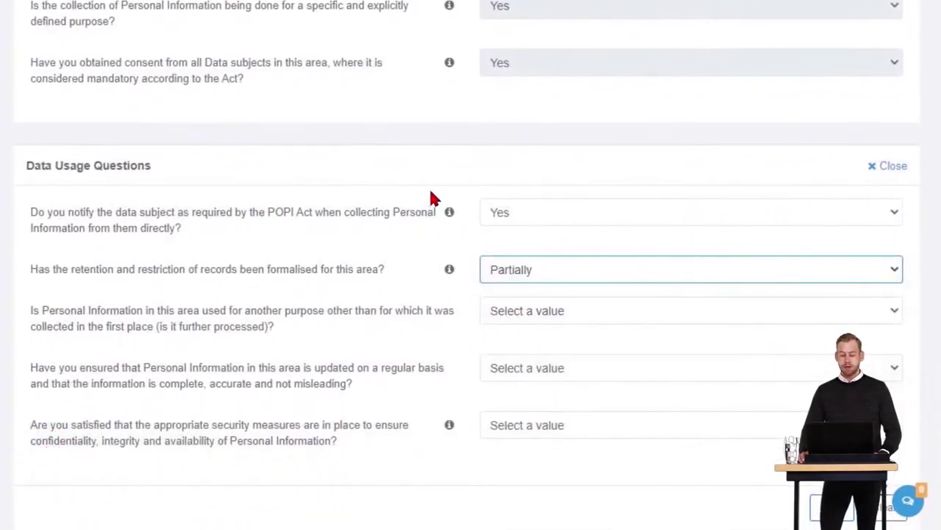
left_click(500, 311)
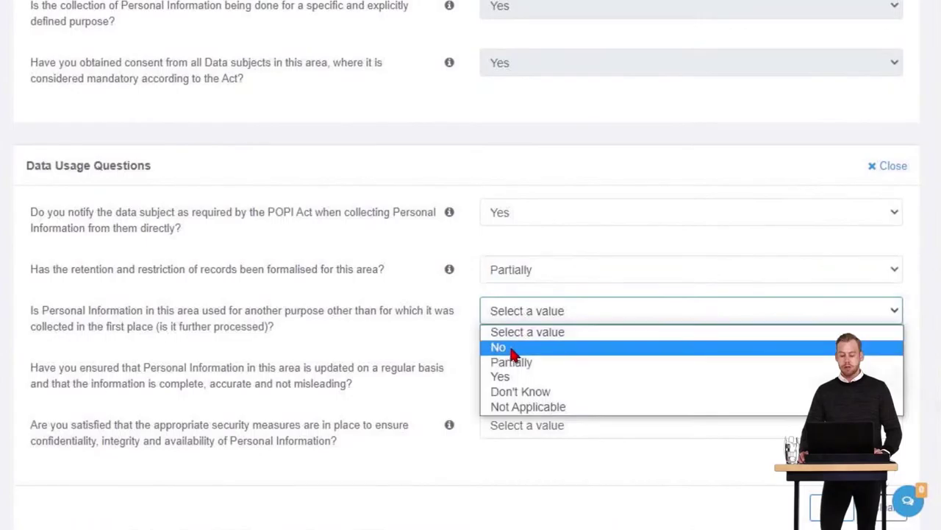
left_click(511, 347)
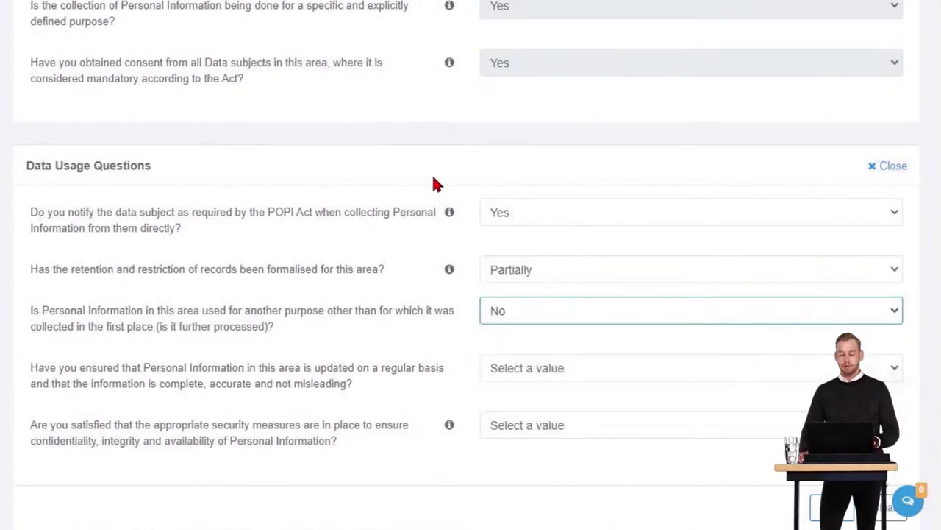
Answer Yes for regularly updated Personal Information and Yes for appropriate security measures, and save the Data Usage Questions
left_click(559, 367)
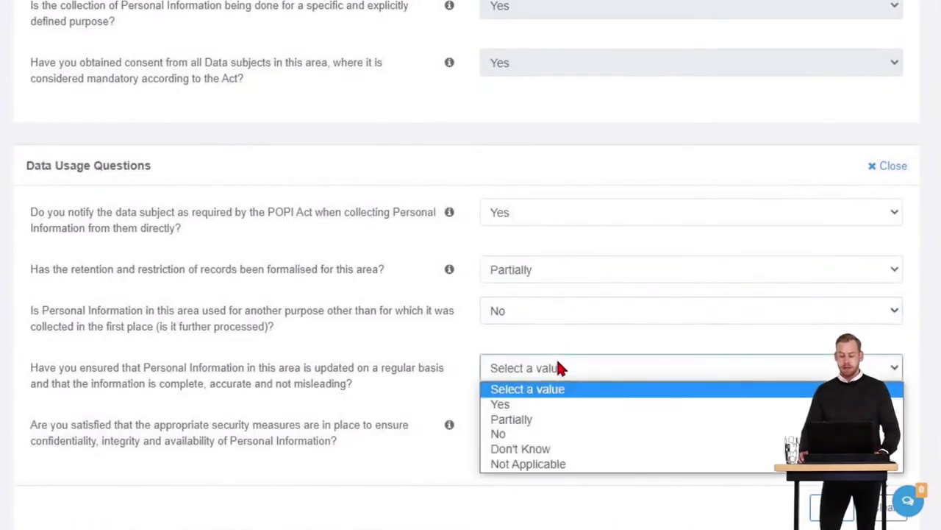
left_click(510, 405)
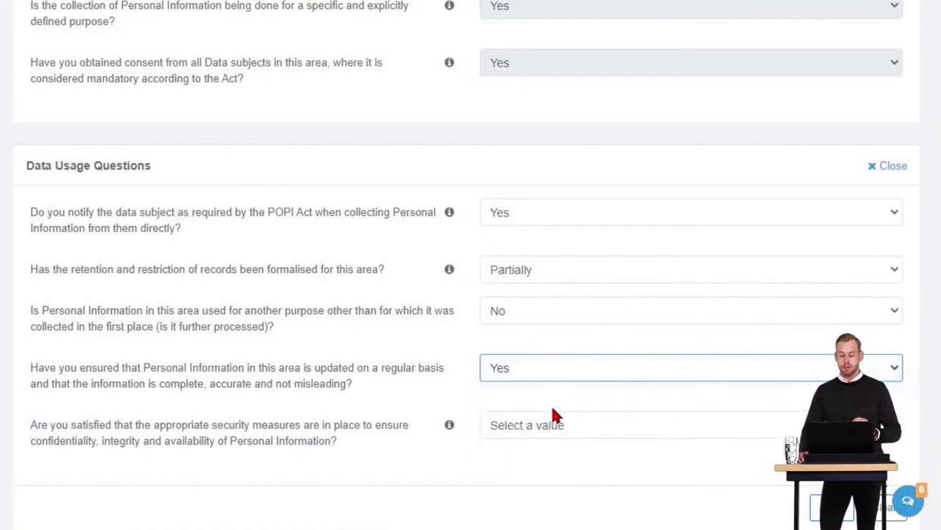
left_click(562, 434)
left_click(523, 461)
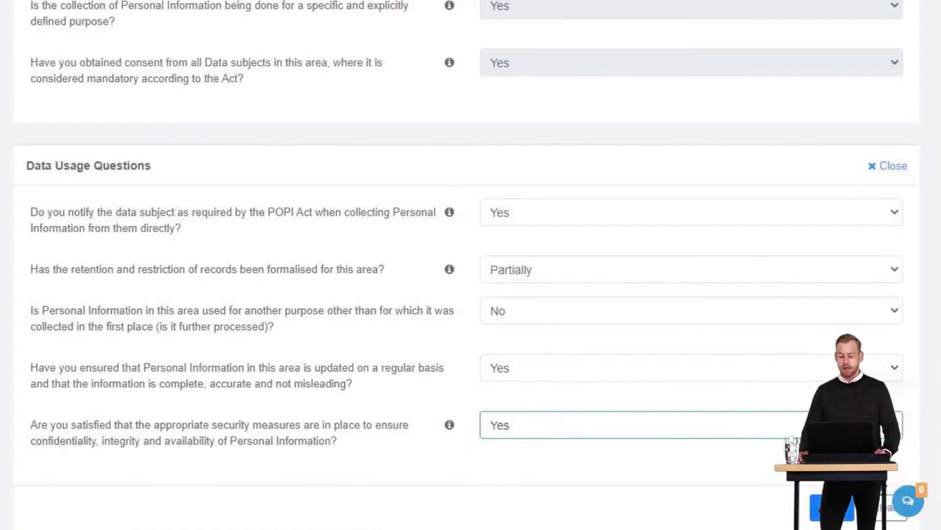
left_click(831, 507)
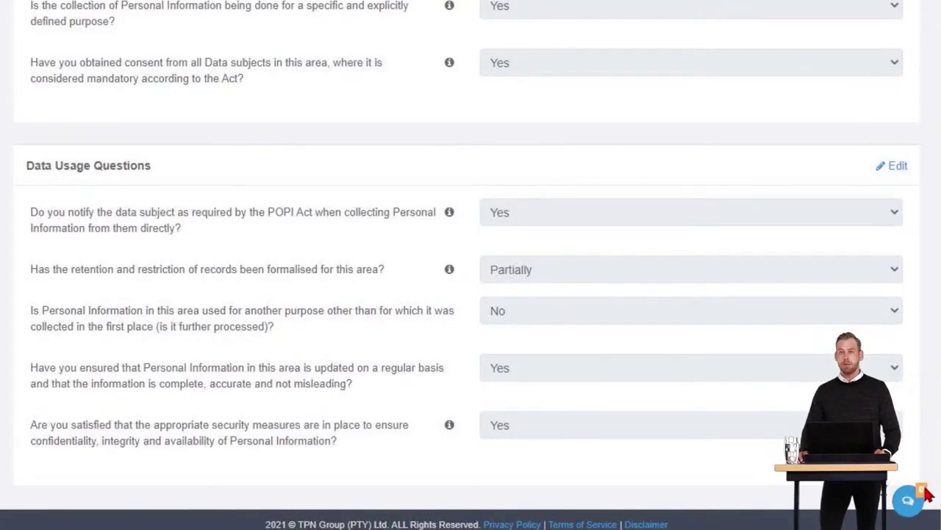
Check Marketing's action plans and close them, and return to the Sales and Marketing indicators overview to review the risk ratings
left_click(908, 506)
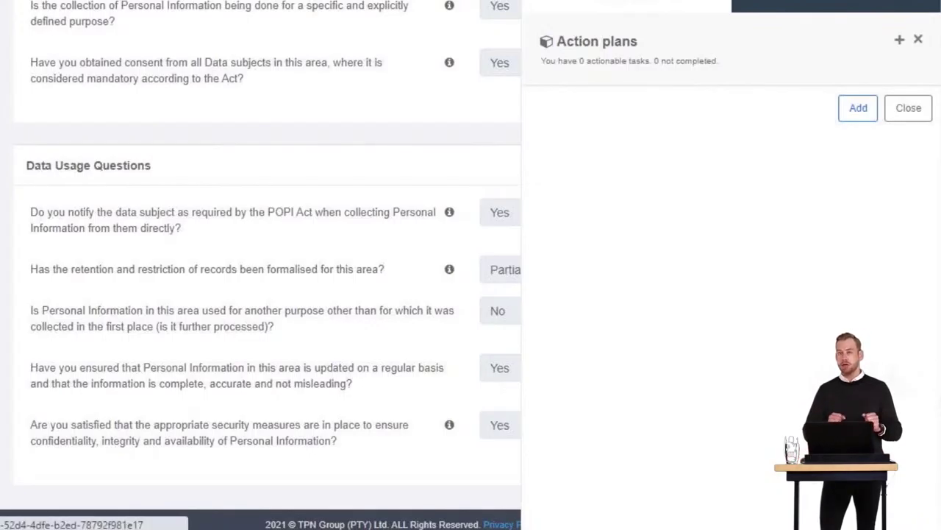
left_click(917, 43)
scroll(471, 294, "up", 15)
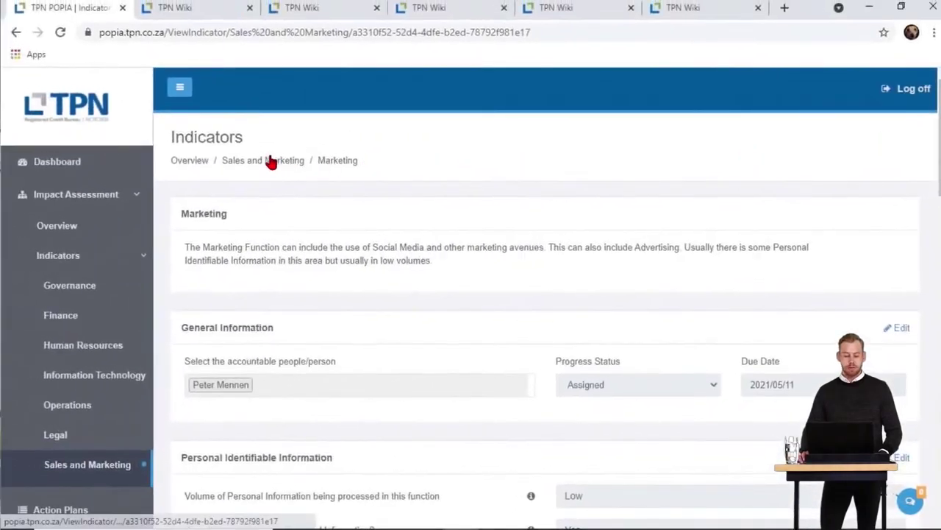
left_click(270, 161)
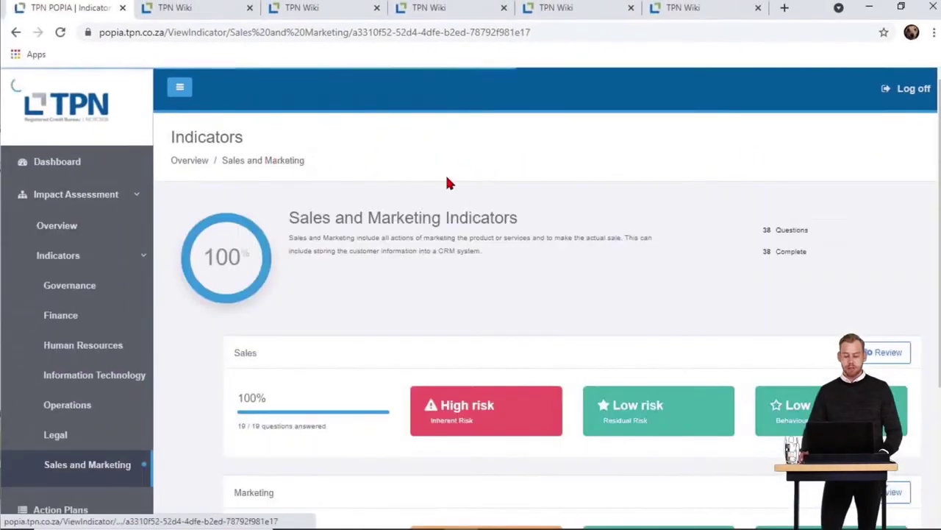
scroll(445, 184, "down", 3)
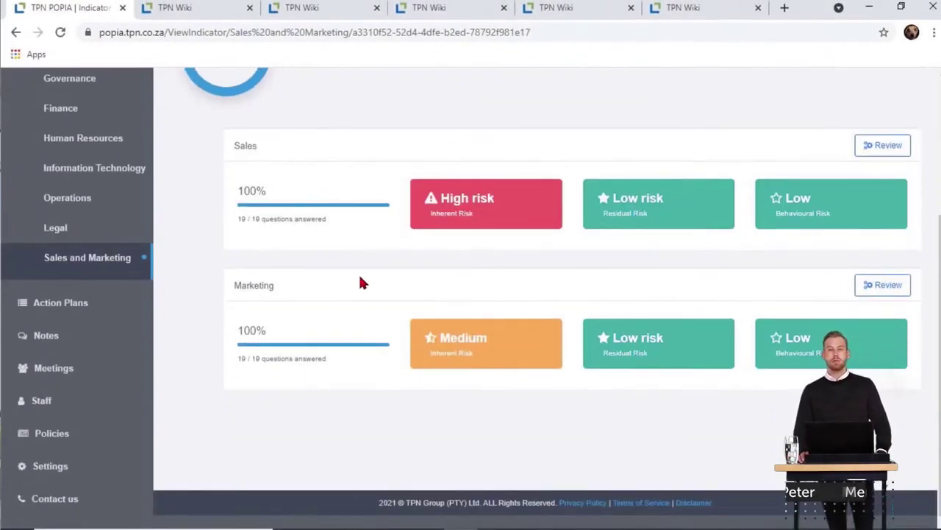